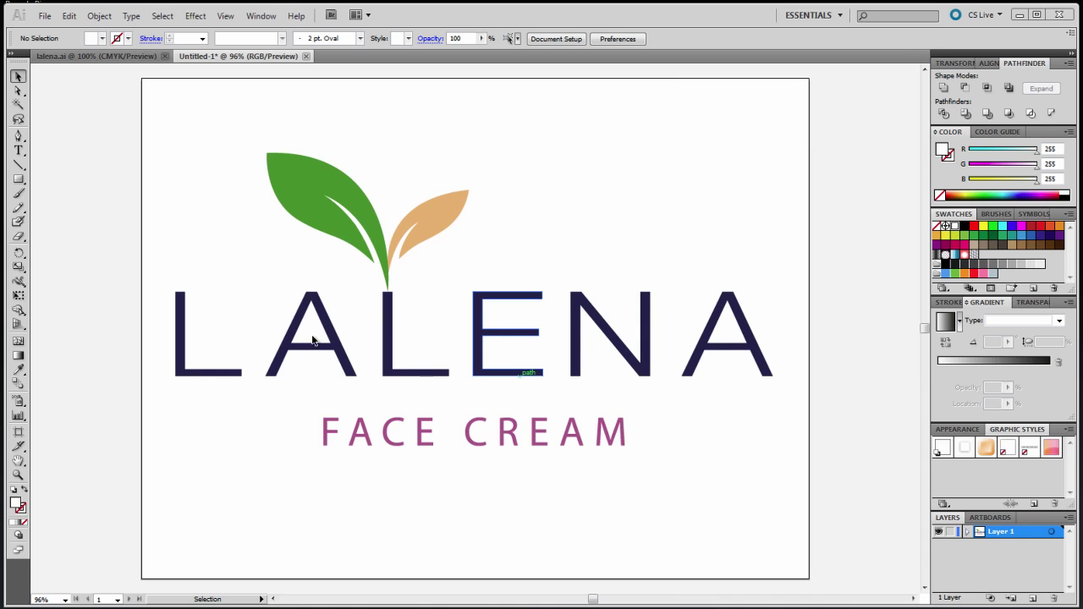
click(121, 57)
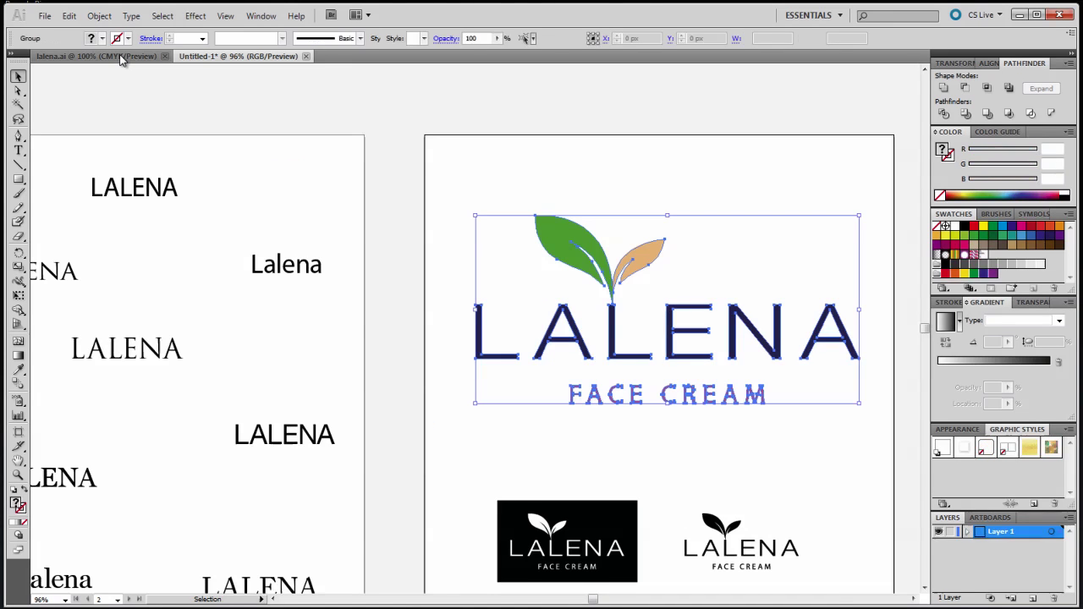
click(514, 434)
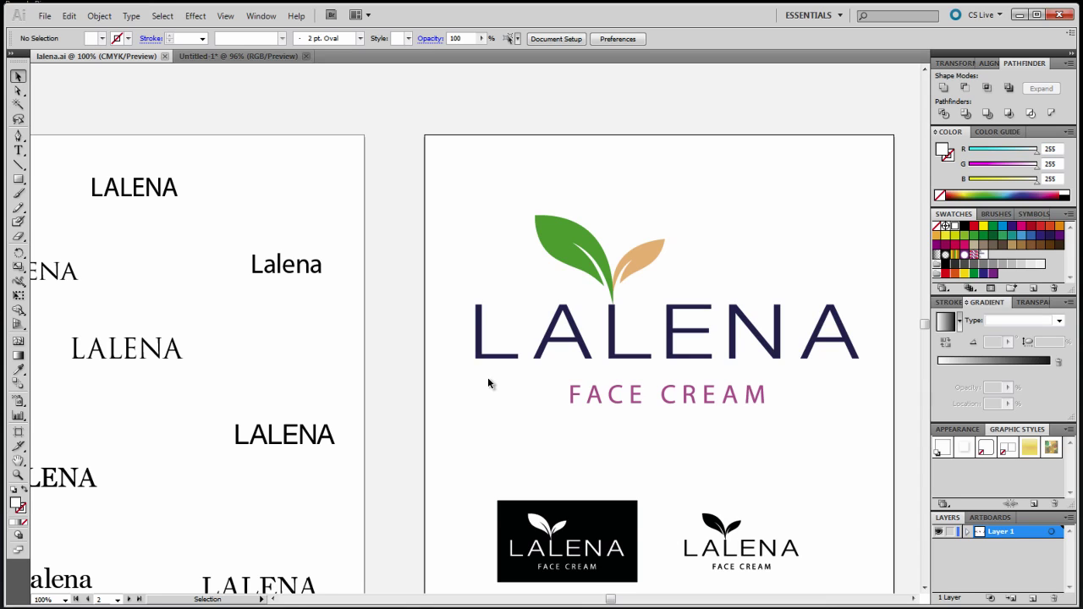
scroll(508, 397, down, 5)
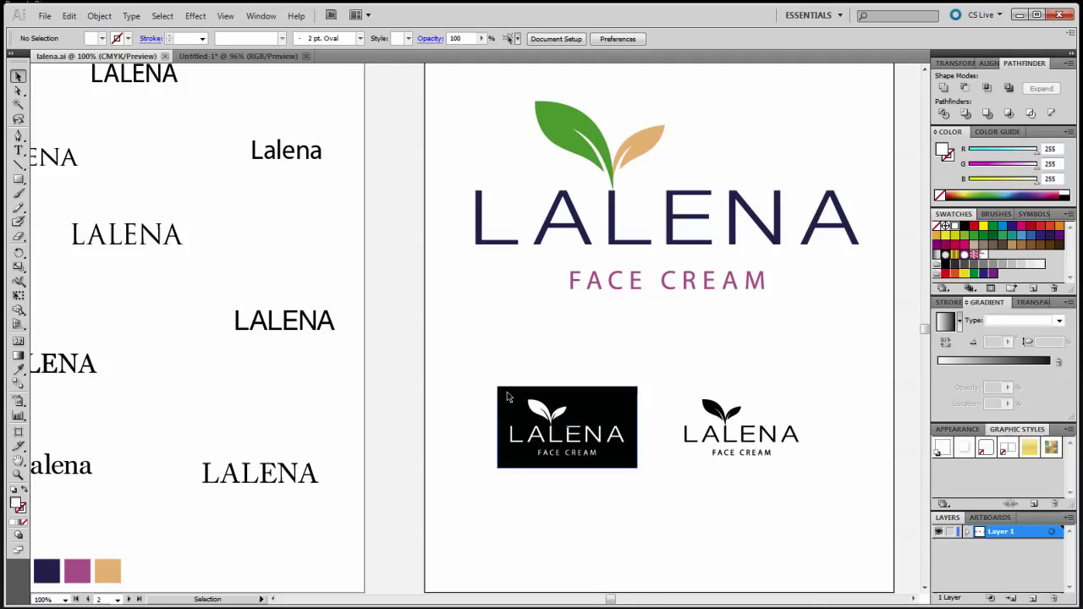
drag(613, 601, 589, 601)
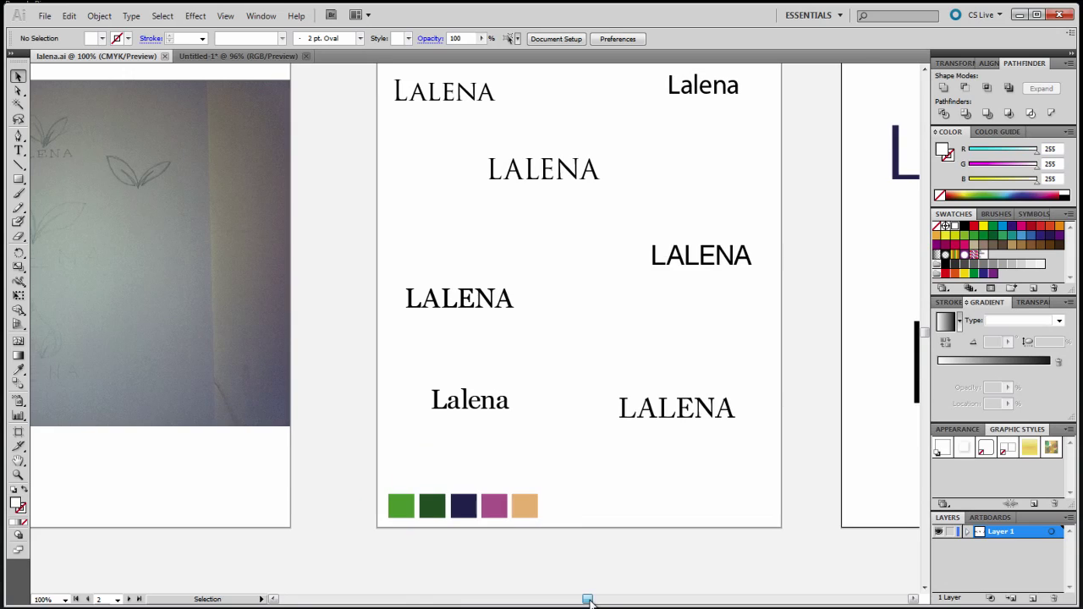
drag(588, 601, 572, 601)
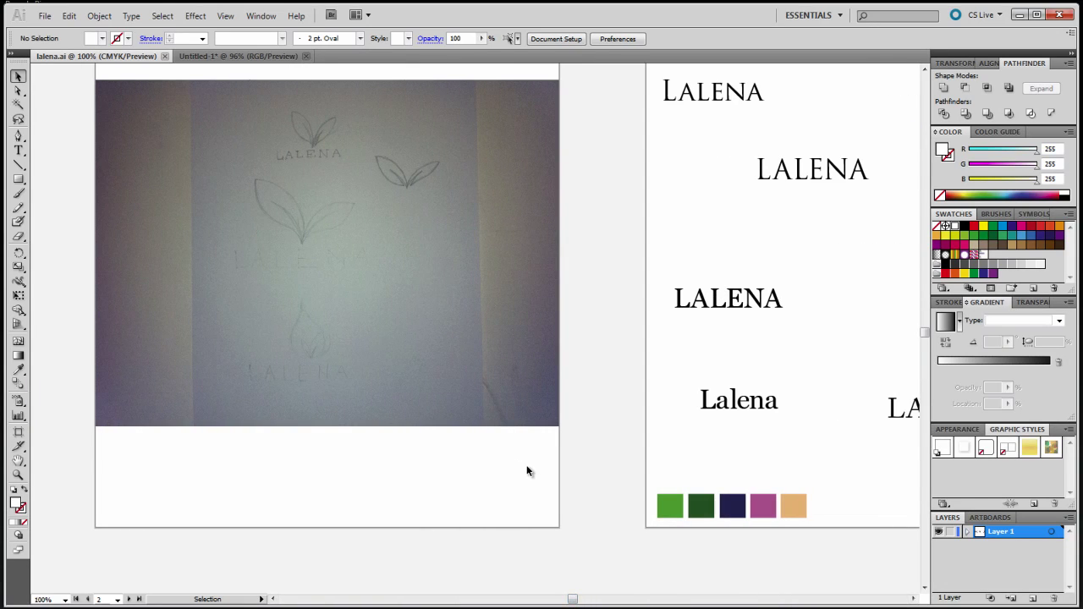
scroll(527, 471, up, 1)
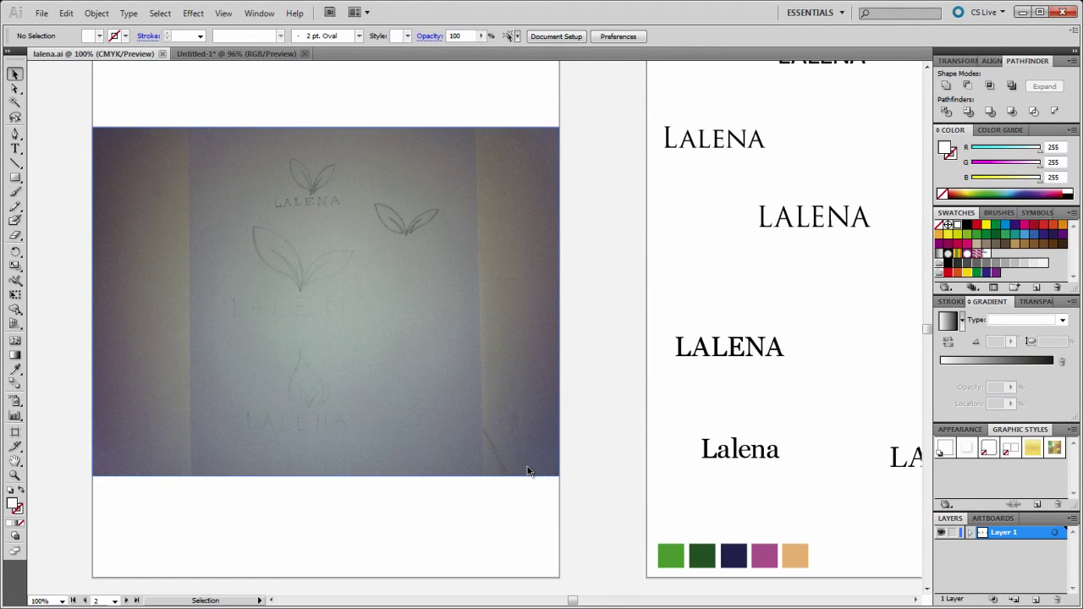
scroll(507, 413, up, 1)
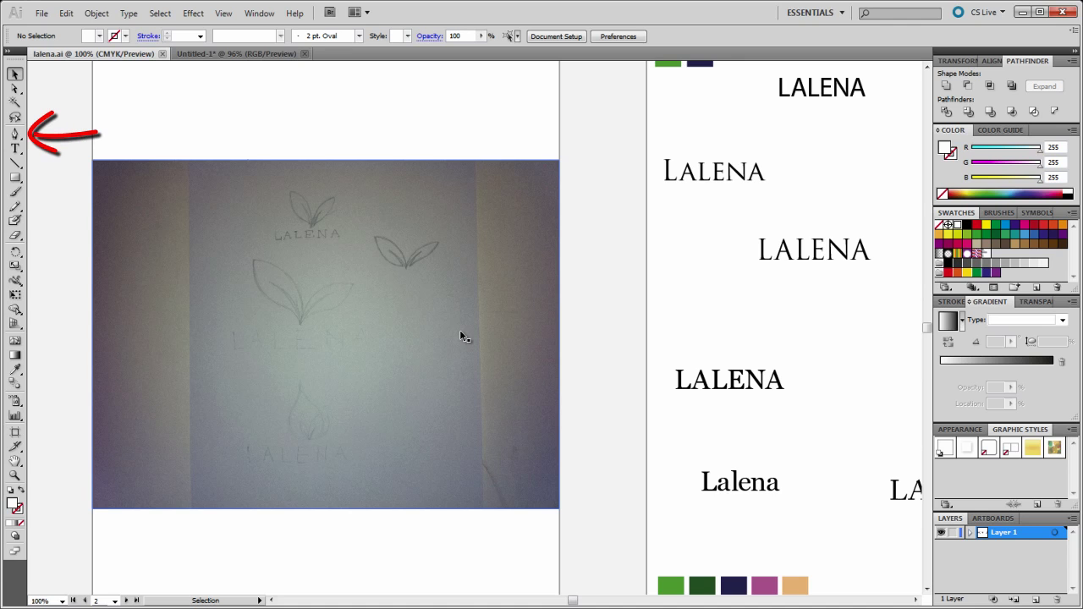
Switch to the Pen tool, zoom in on the leaf sketch, and set Fill to None.
click(15, 134)
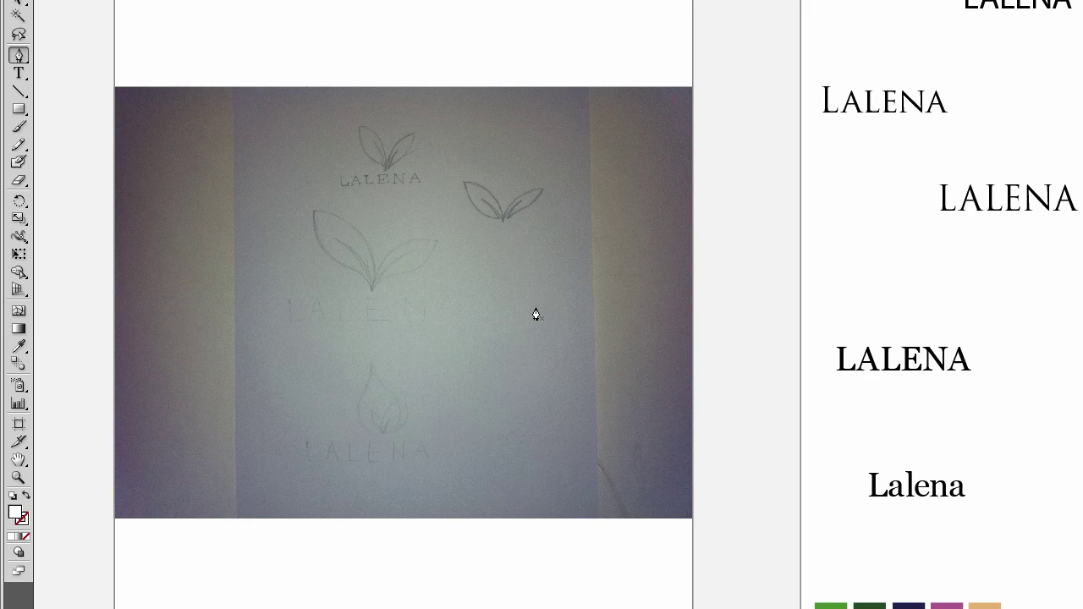
key(ctrl+equal)
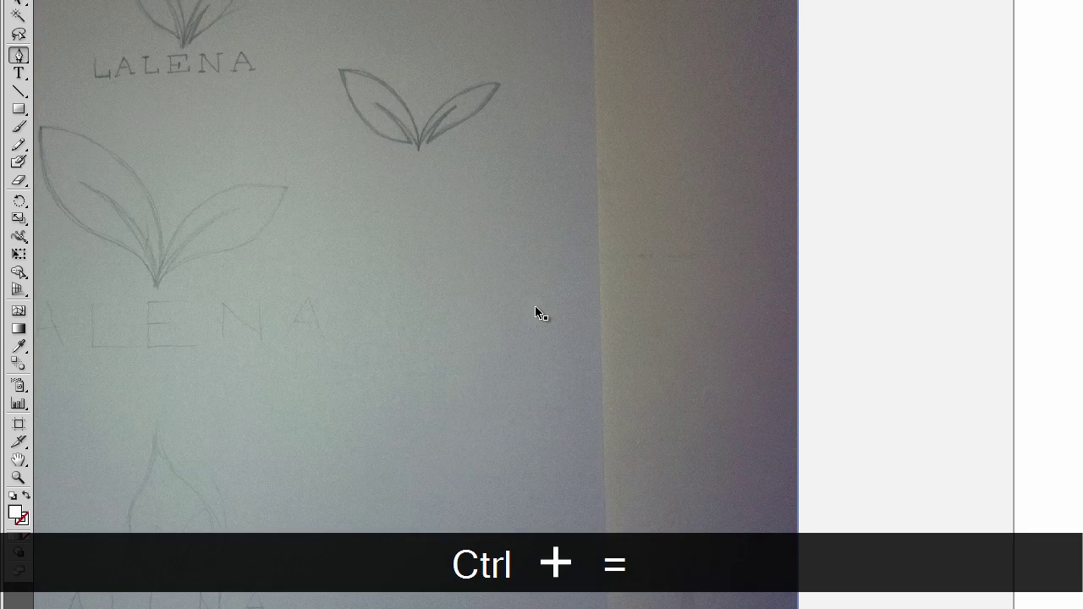
key(ctrl+equal)
scroll(474, 305, up, 2)
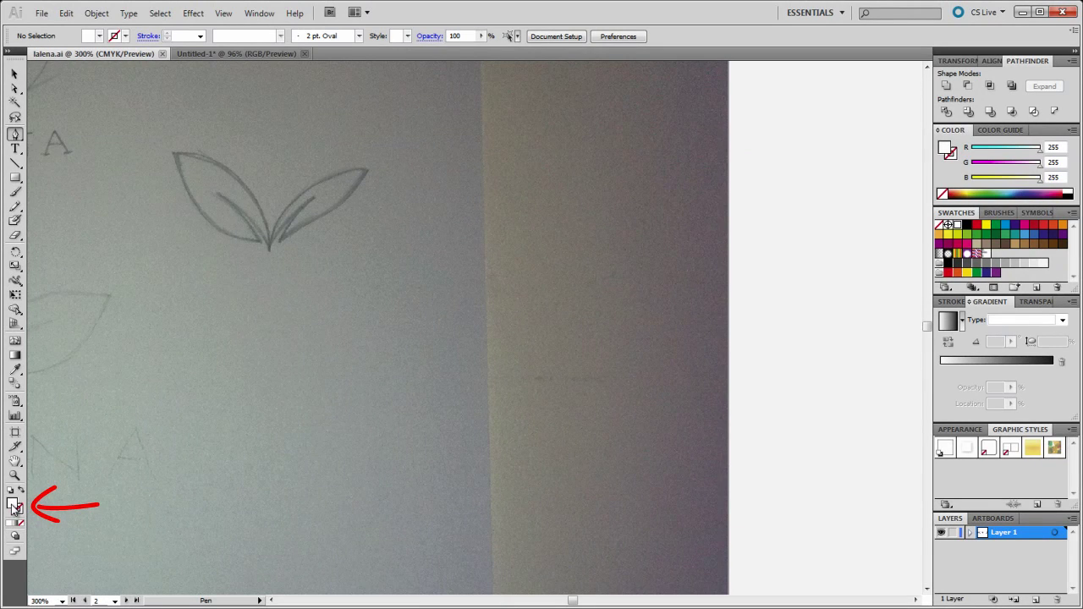
click(20, 522)
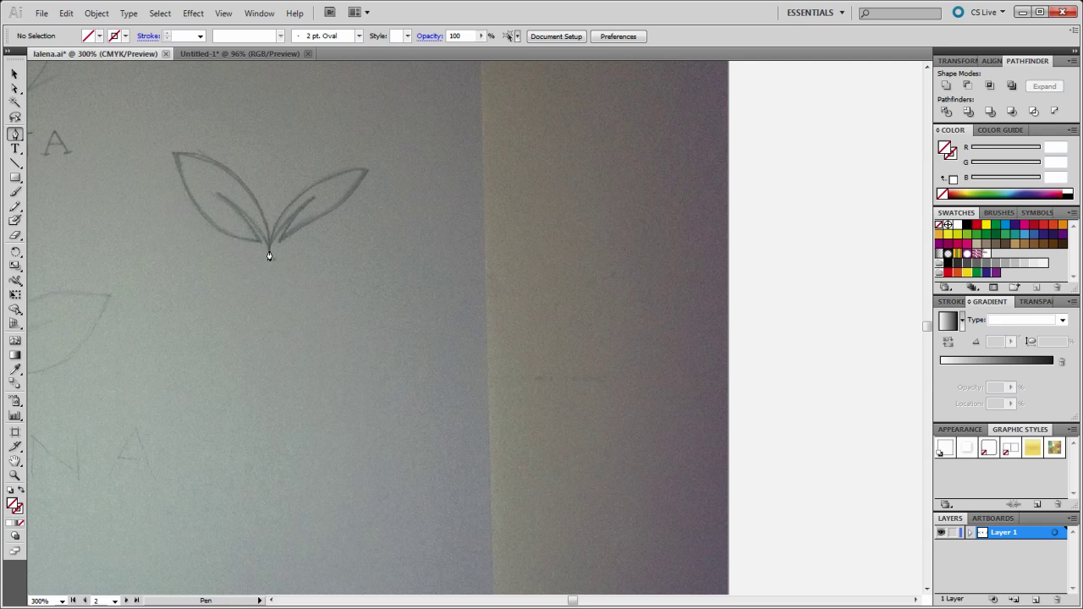
Trace the left leaf's curved outline, then a separate inner vein path from its tip.
drag(269, 249, 120, 150)
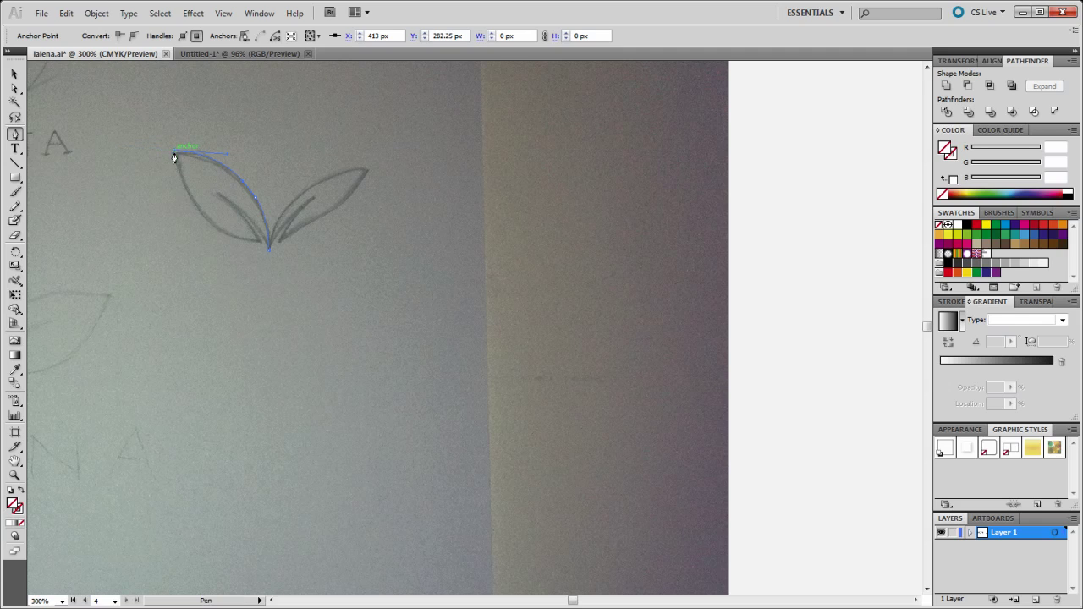
drag(176, 155, 224, 236)
click(261, 242)
drag(261, 244, 222, 197)
click(269, 248)
Fill the traced leaf with near-black 0C0B0B and move it off the sketch onto the white artboard.
click(14, 76)
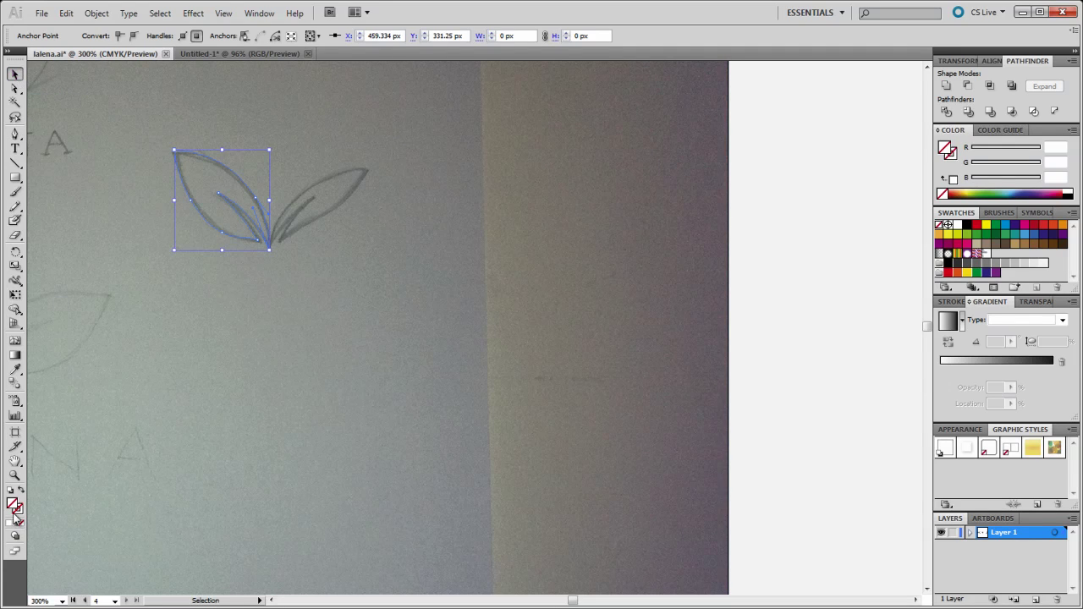
double_click(14, 504)
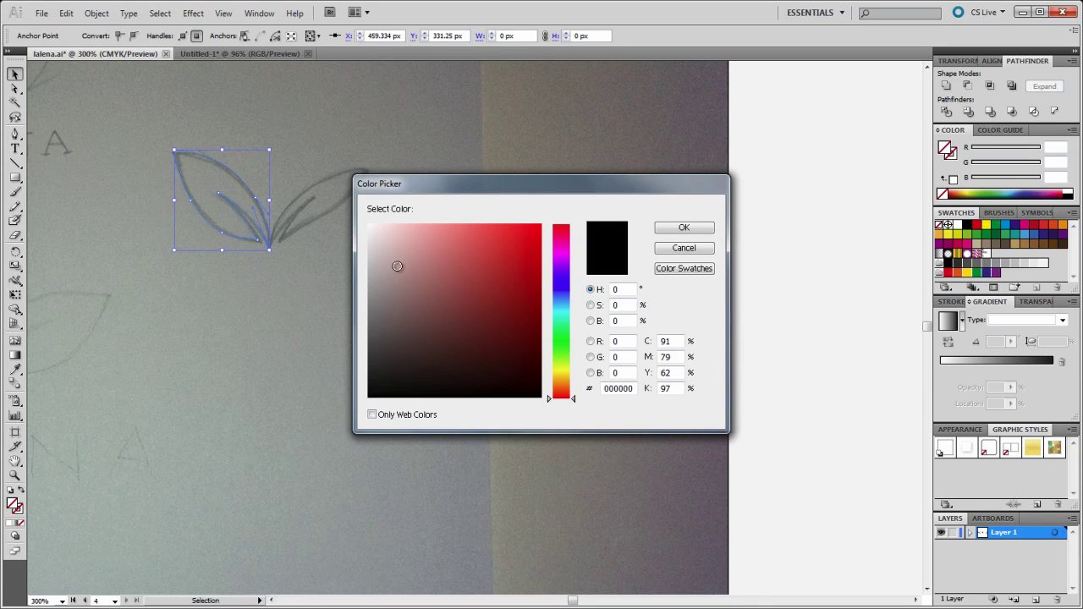
click(376, 390)
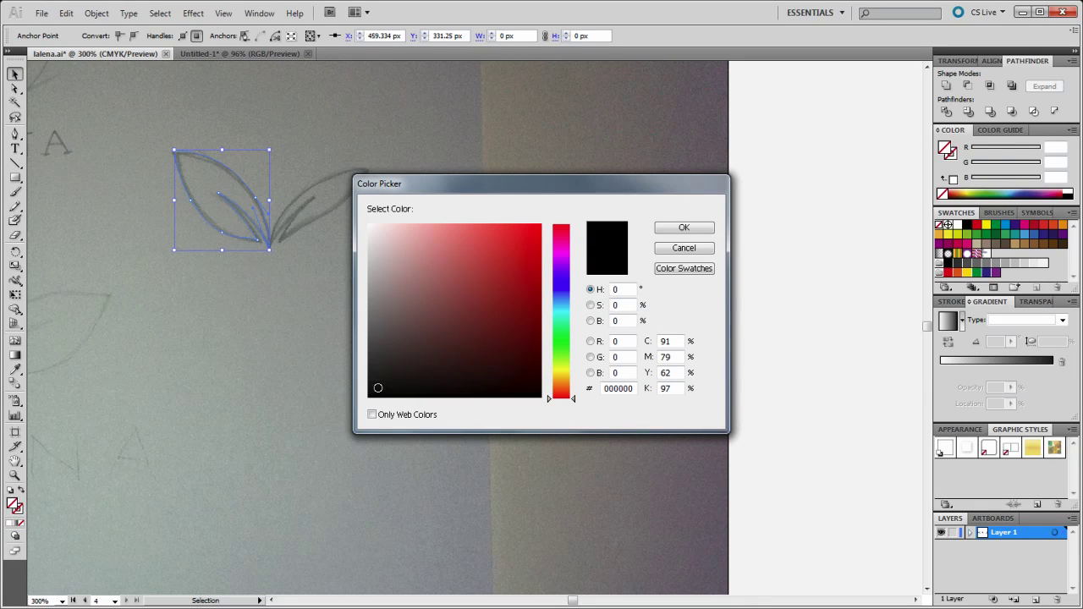
click(684, 228)
click(254, 216)
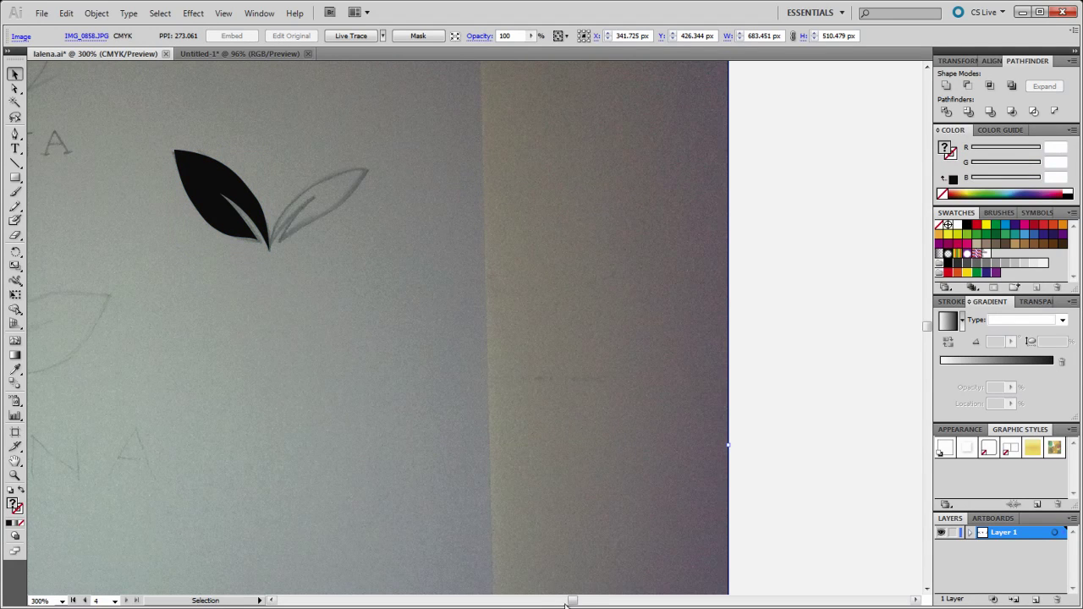
drag(573, 601, 573, 601)
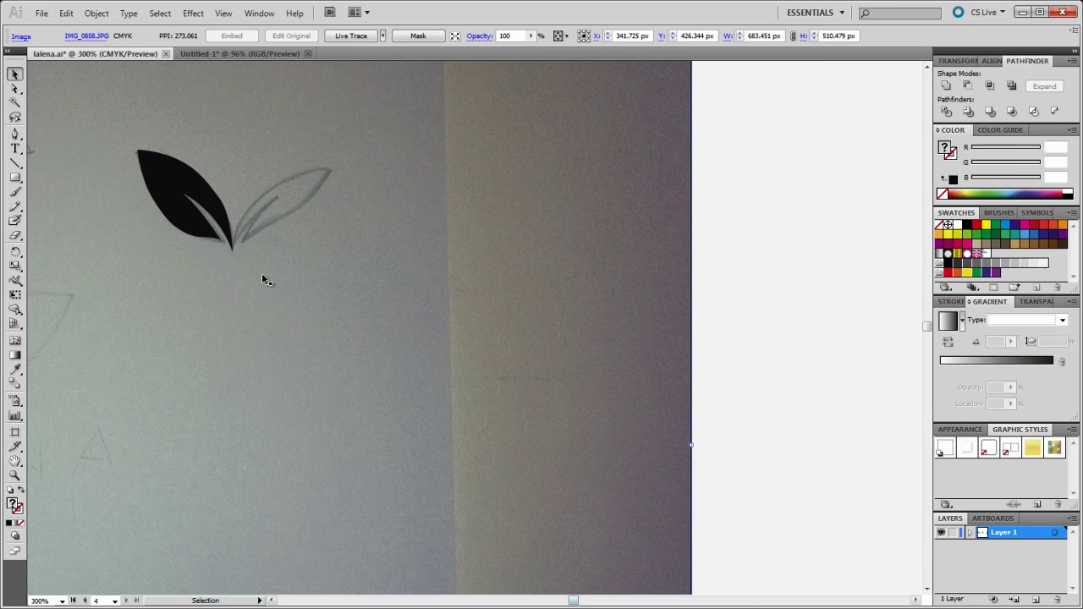
drag(181, 191, 702, 320)
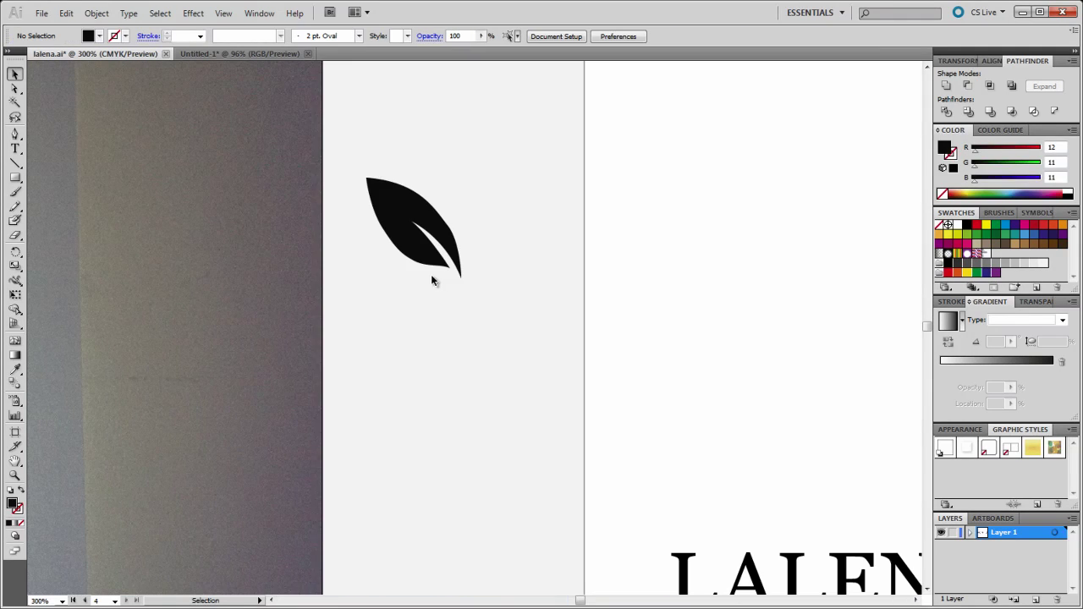
Drop the black leaf on the white area and move it lower down the page.
drag(573, 601, 580, 601)
click(432, 233)
drag(432, 233, 446, 319)
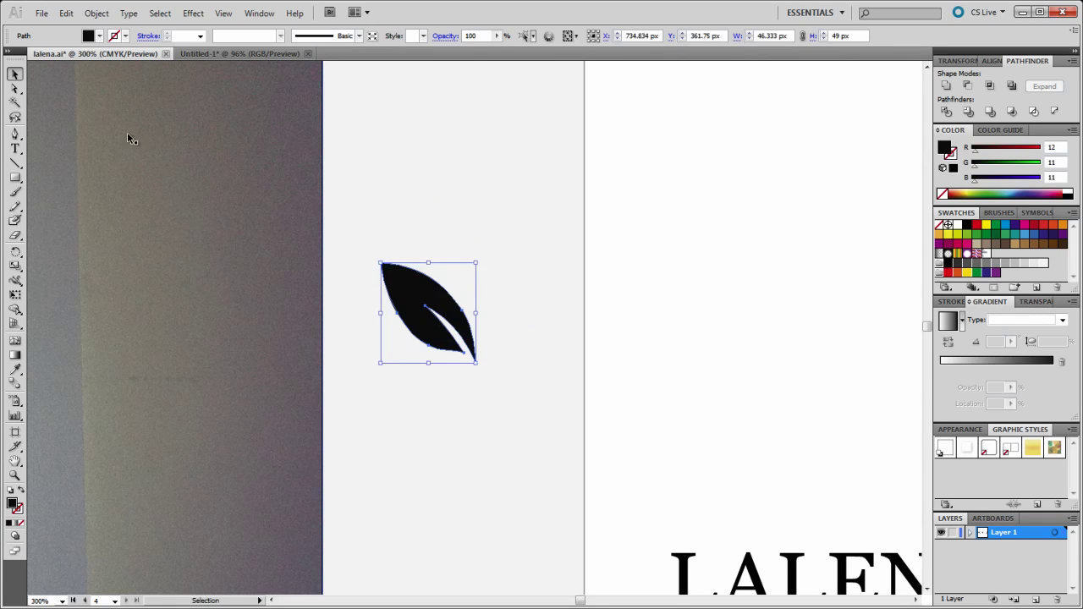
Reshape the leaf's inner cut by moving its anchors, forming a clean wedge notch and pointed tip.
click(13, 90)
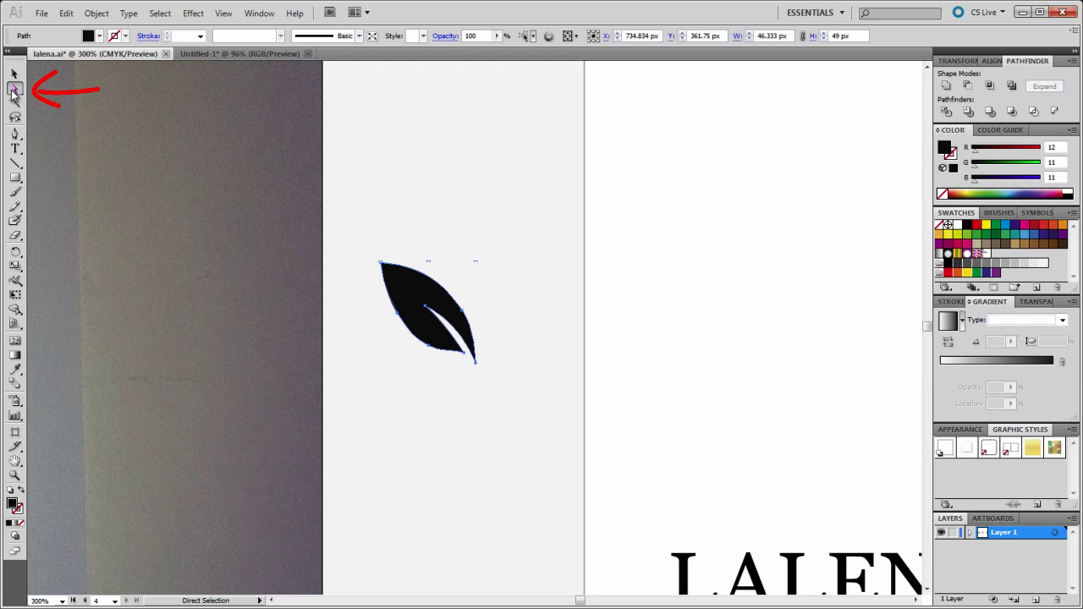
click(383, 265)
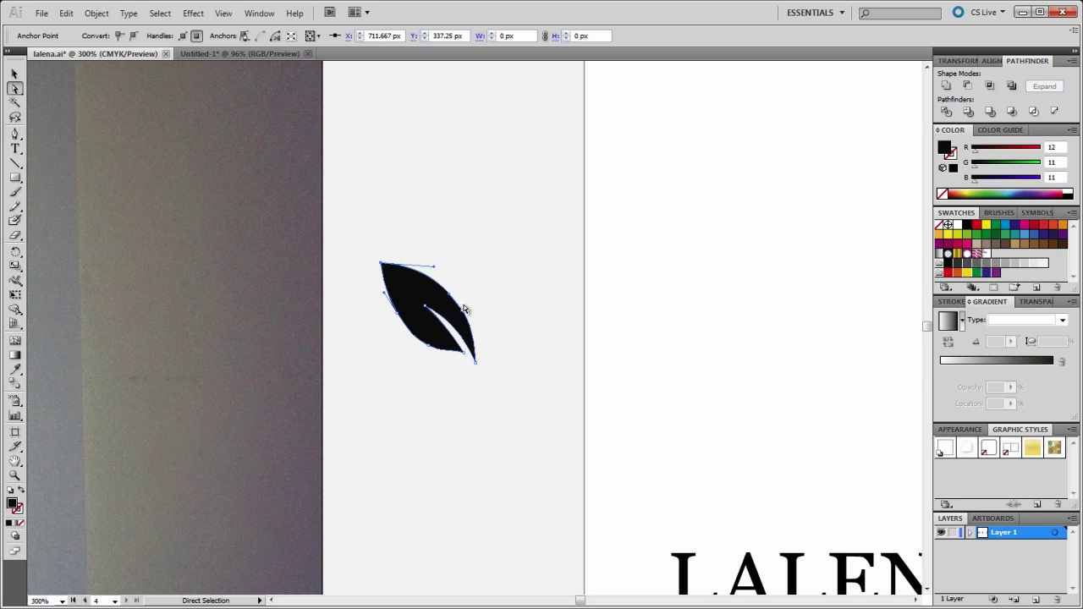
drag(465, 309, 450, 325)
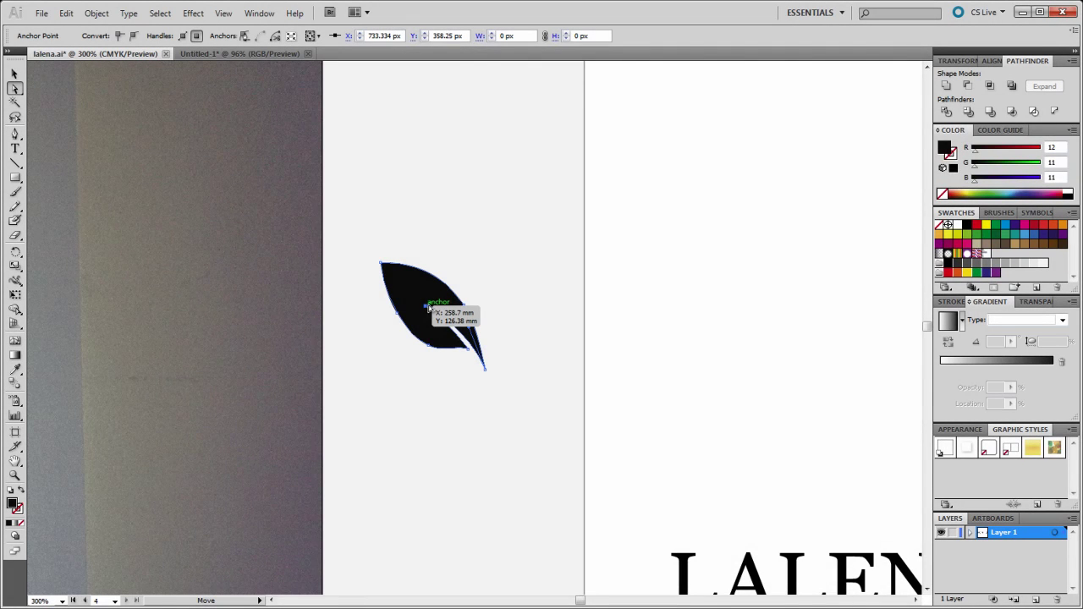
drag(426, 304, 432, 311)
click(542, 319)
click(426, 346)
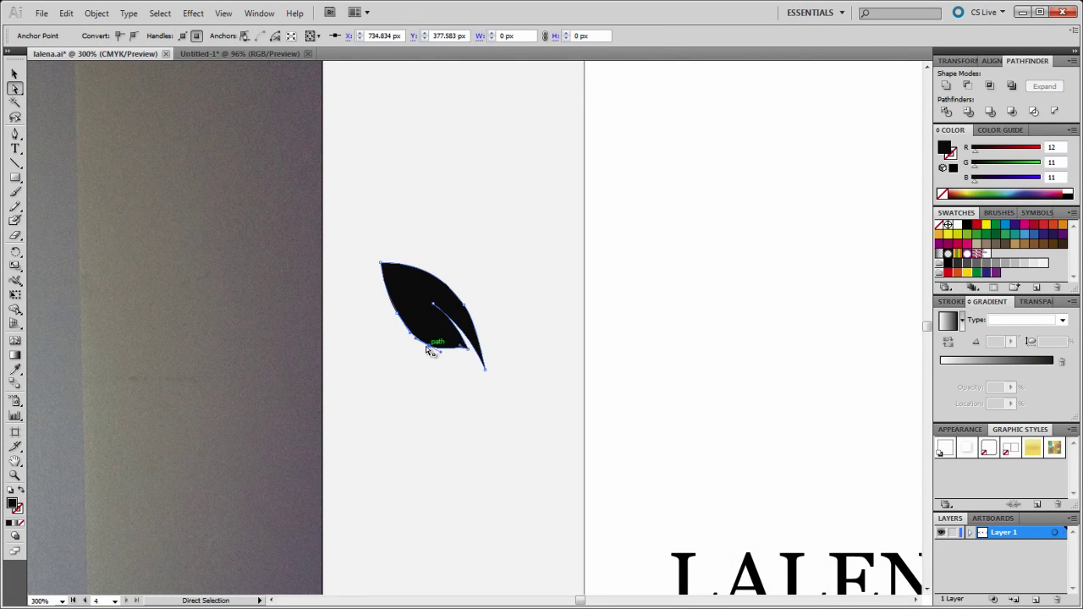
click(515, 346)
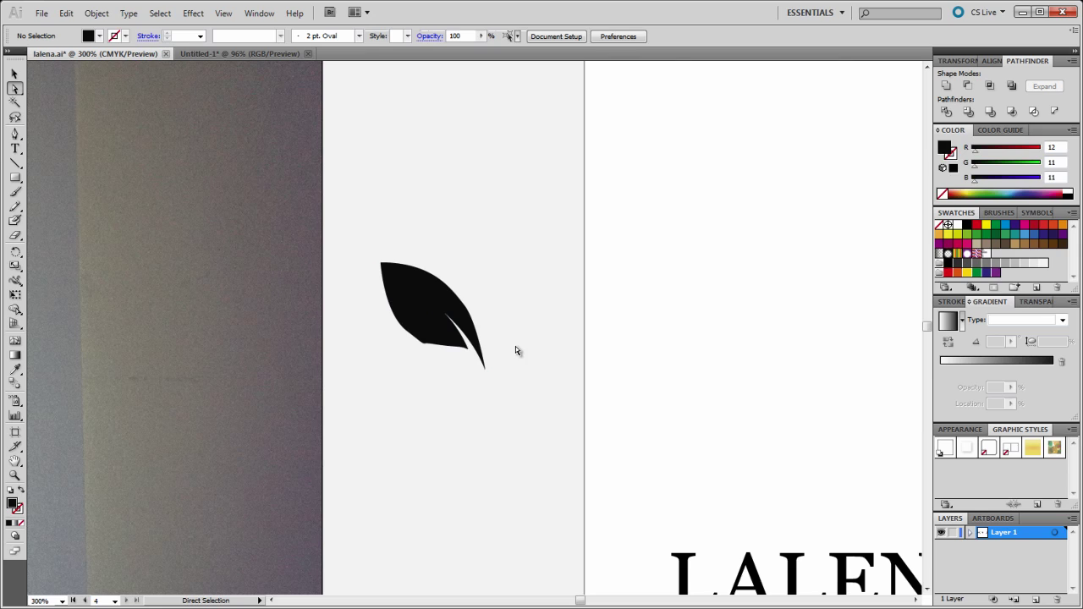
click(430, 352)
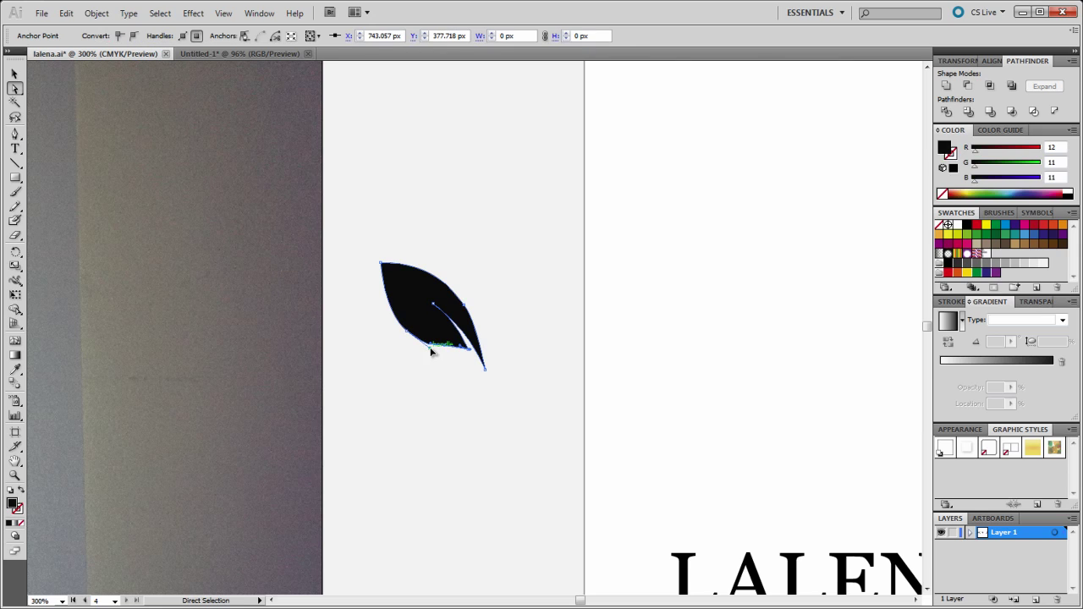
click(498, 373)
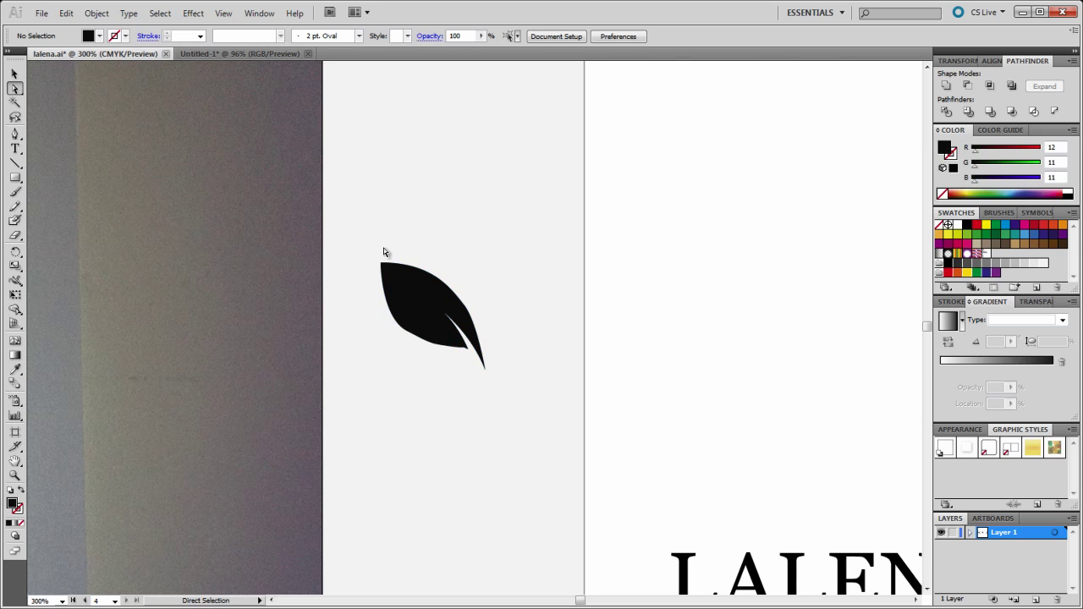
Duplicate the leaf, flip the copy horizontally, scale it smaller, and join it to the original's base.
key(v)
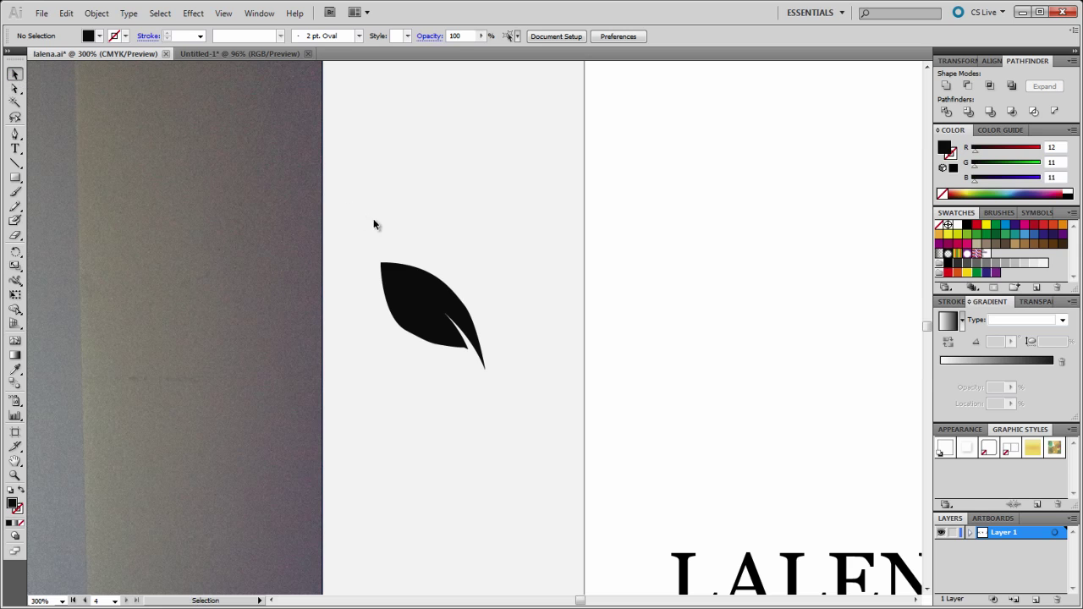
drag(370, 243, 506, 387)
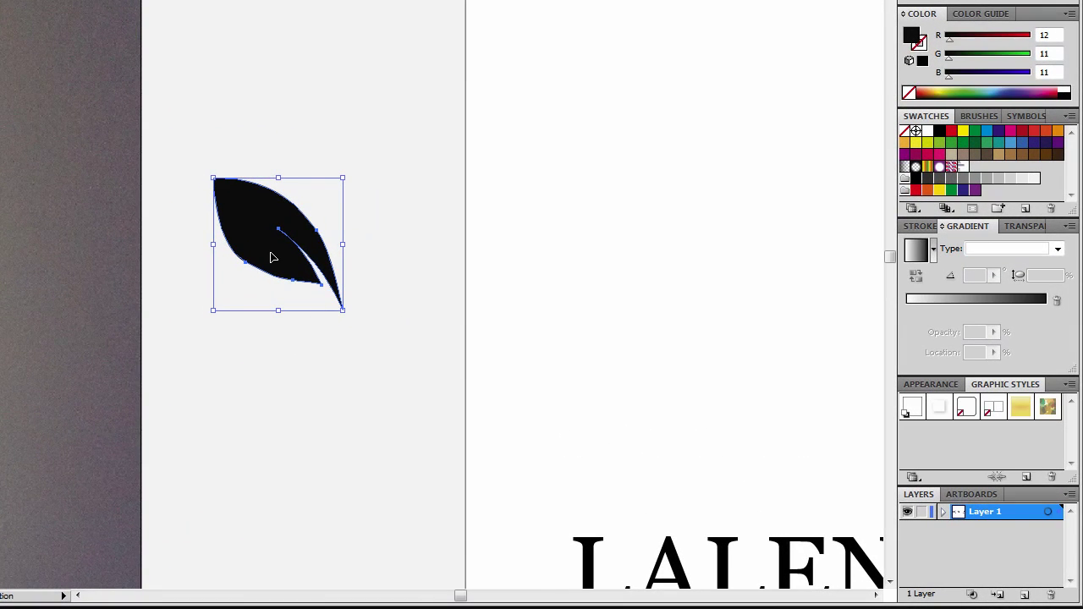
alt+drag(272, 257, 318, 421)
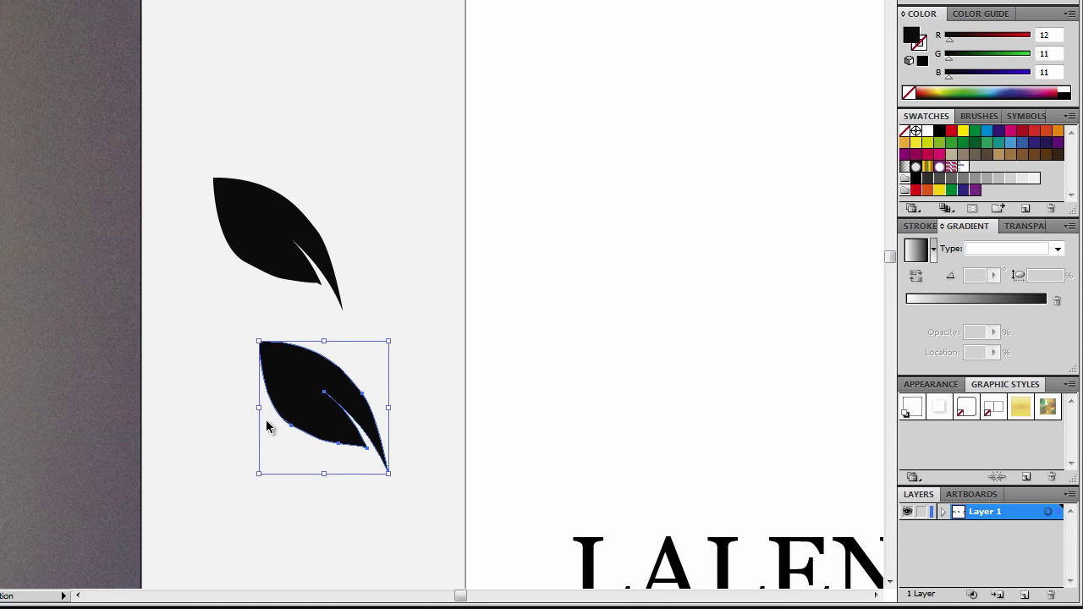
drag(258, 408, 415, 258)
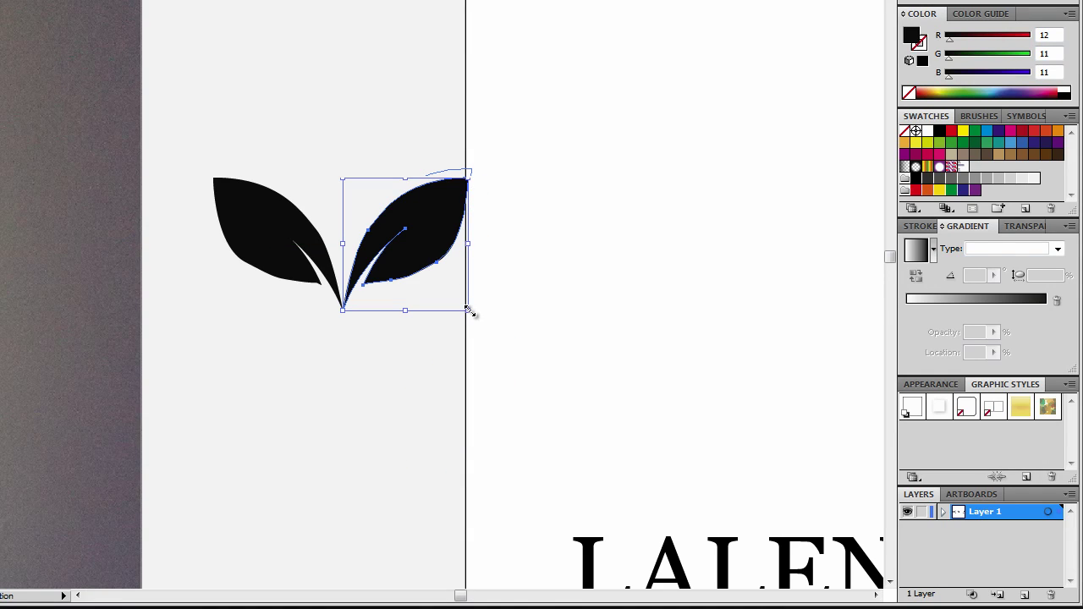
drag(470, 311, 418, 255)
drag(398, 214, 398, 269)
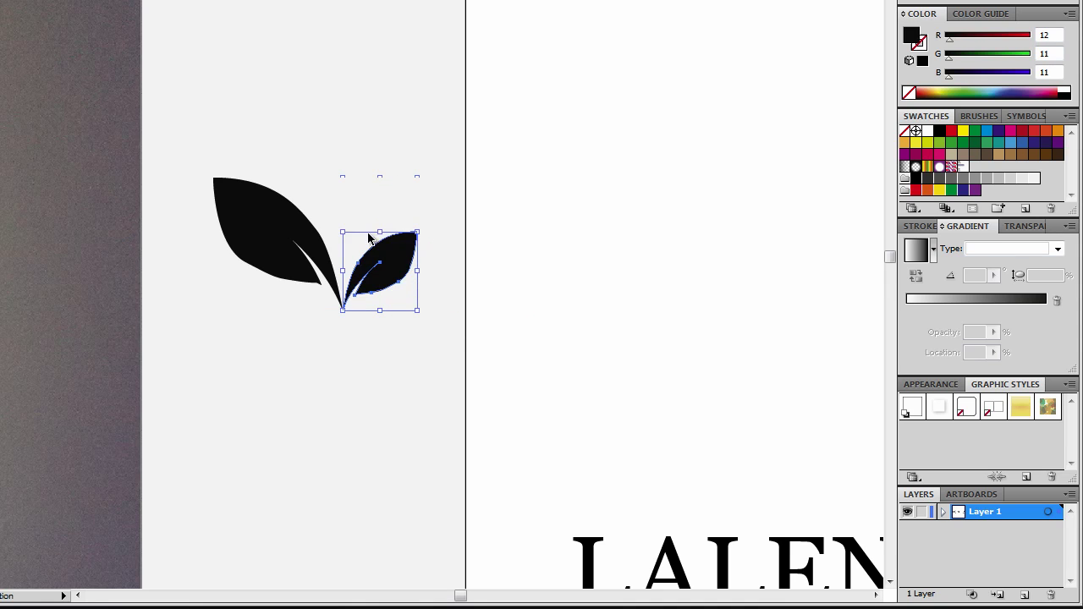
drag(418, 232, 439, 209)
click(438, 338)
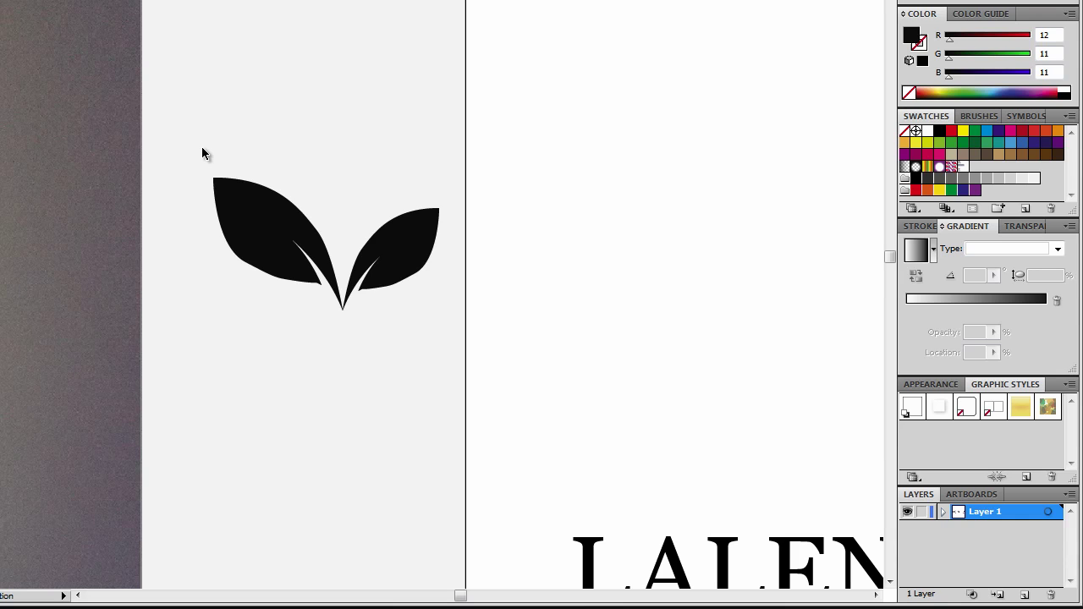
Move both leaves up and right, bringing the Trajan Pro 40 pt LALENA wordmark into view.
drag(203, 150, 745, 127)
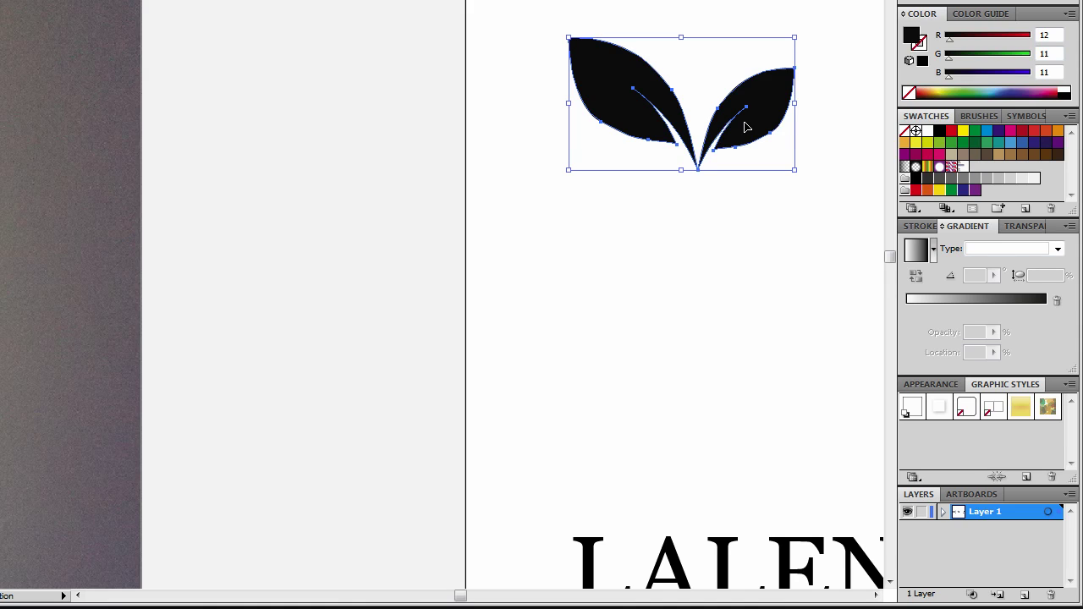
drag(460, 596, 475, 598)
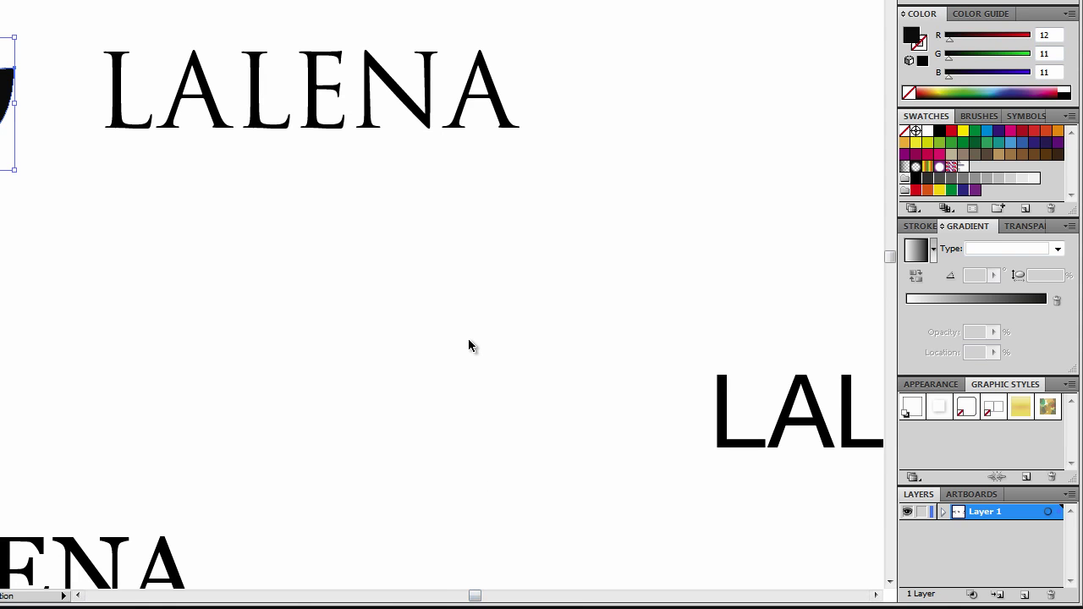
click(184, 128)
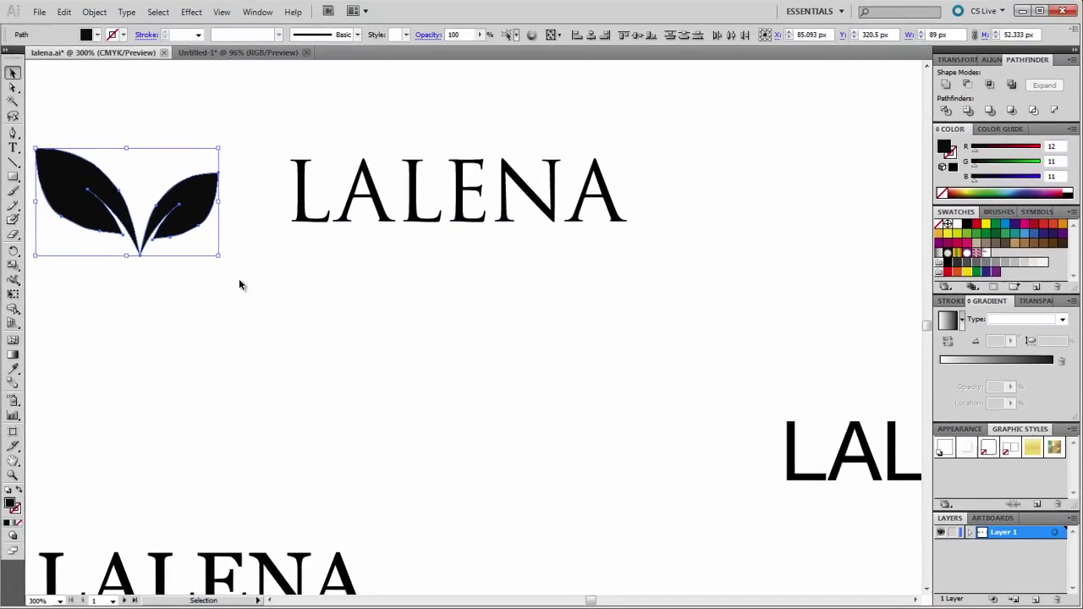
Fit the whole artboard in the window to show all the LALENA lettering studies.
click(292, 194)
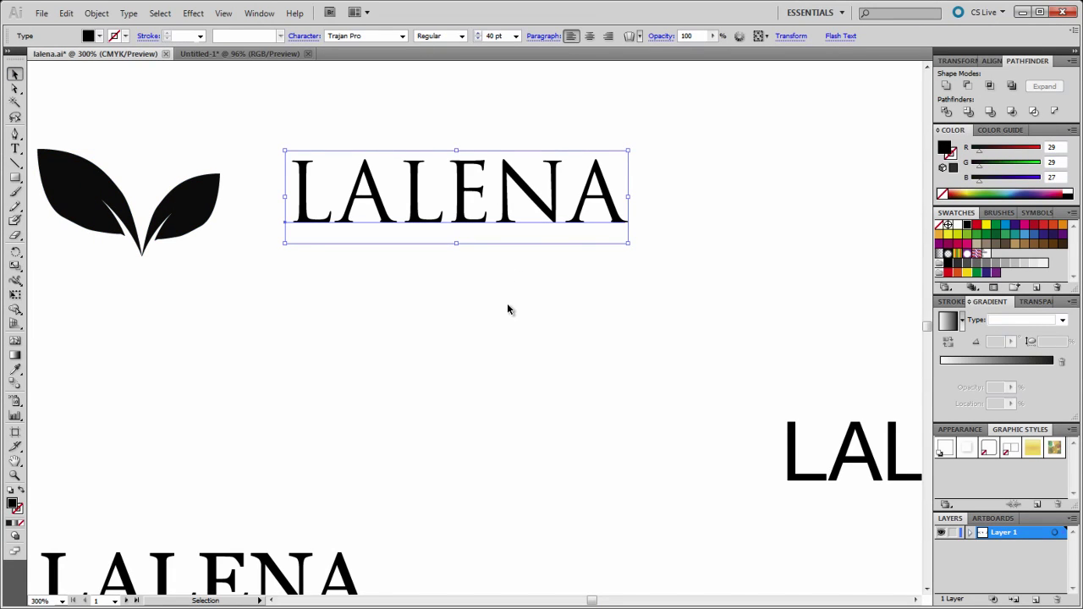
key(a)
key(ctrl+0)
key(v)
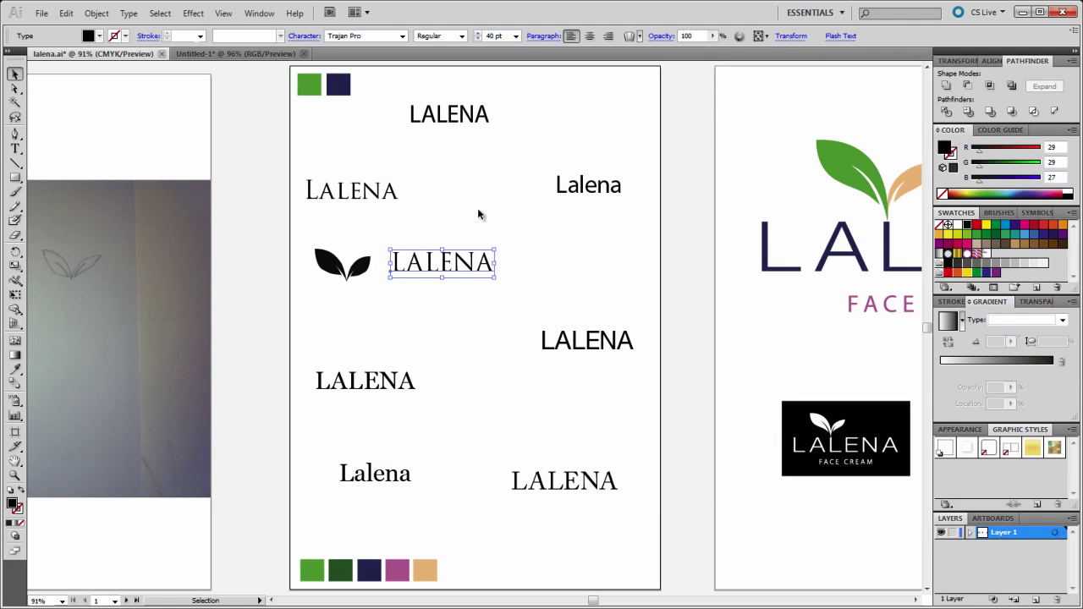
click(439, 190)
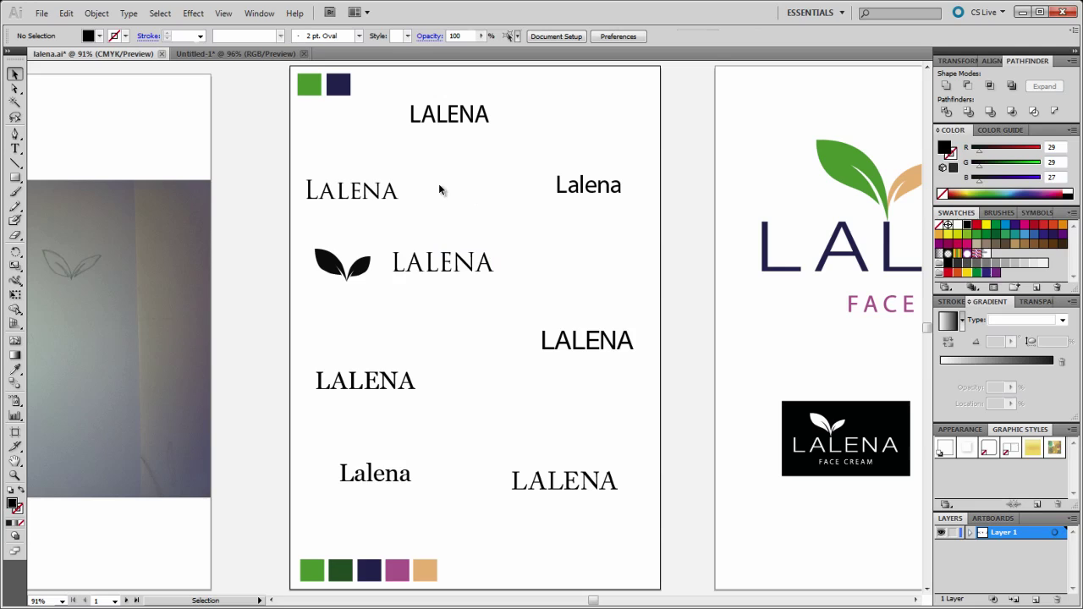
Add a small 'la' test word, try fonts like Nyala and OCR A Std, then delete it.
key(t)
click(446, 199)
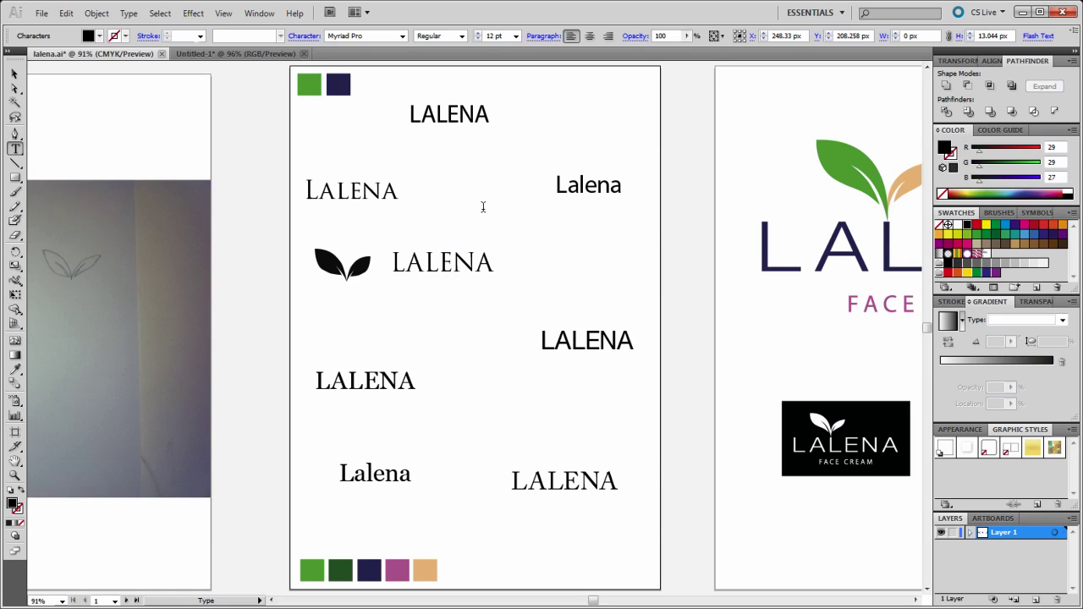
text(lalena)
double_click(457, 195)
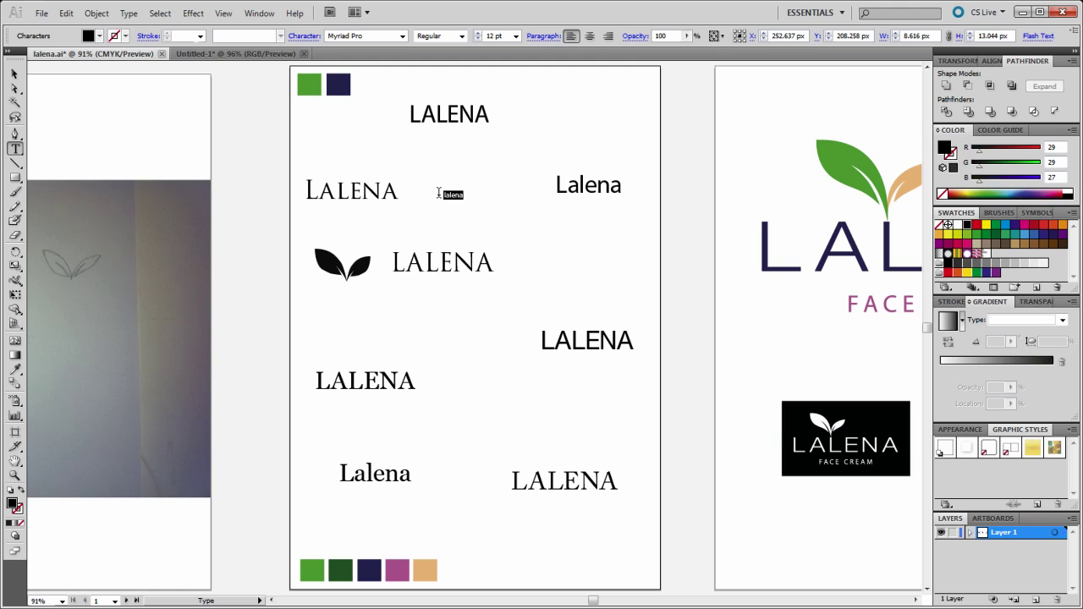
click(364, 36)
click(403, 36)
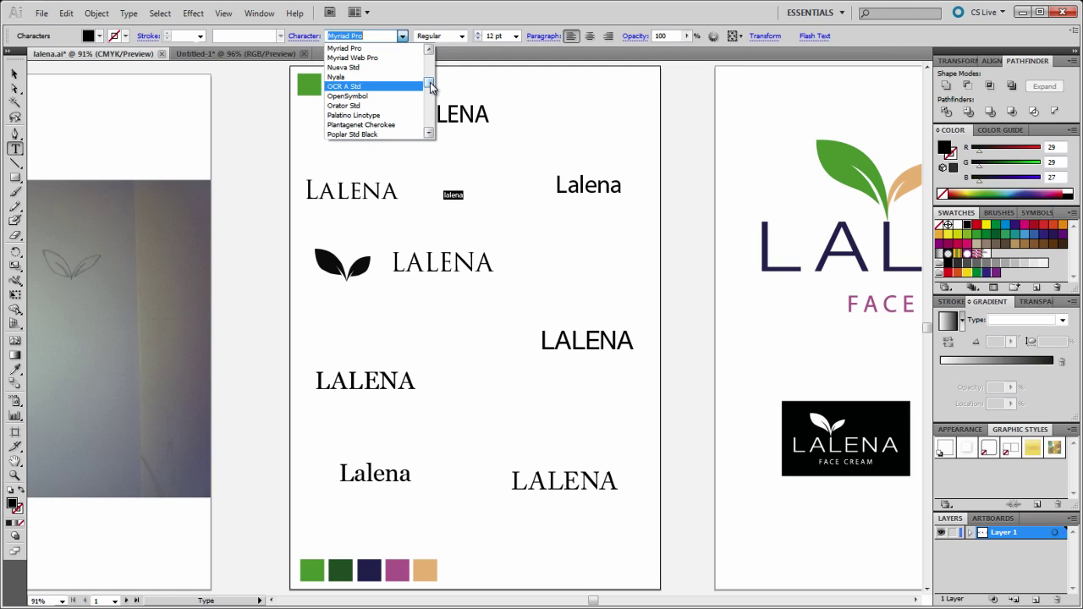
click(375, 35)
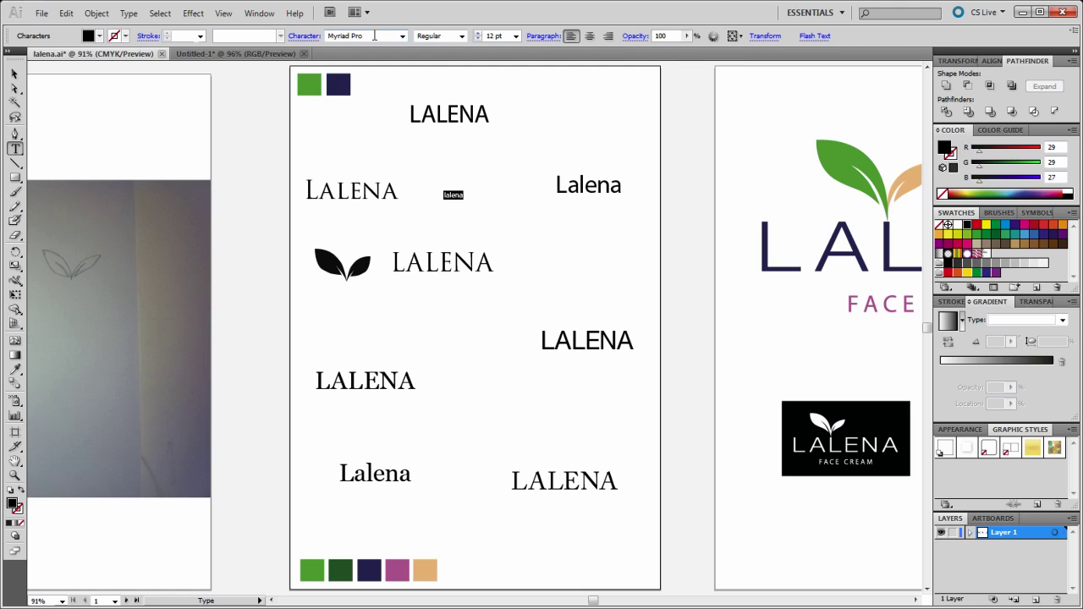
text(Nyala)
key(Down)
click(15, 73)
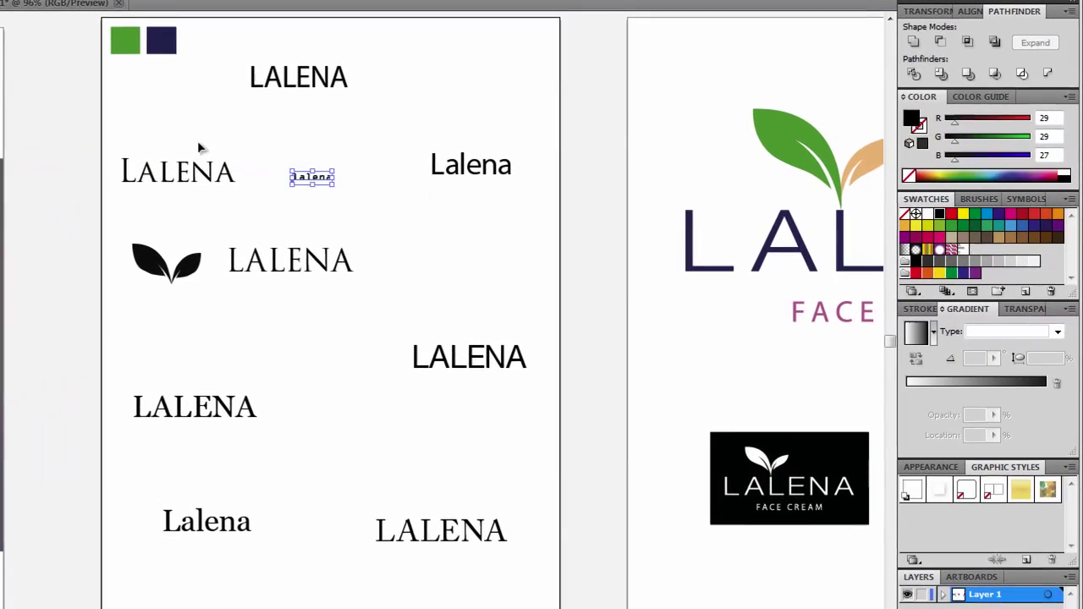
key(Delete)
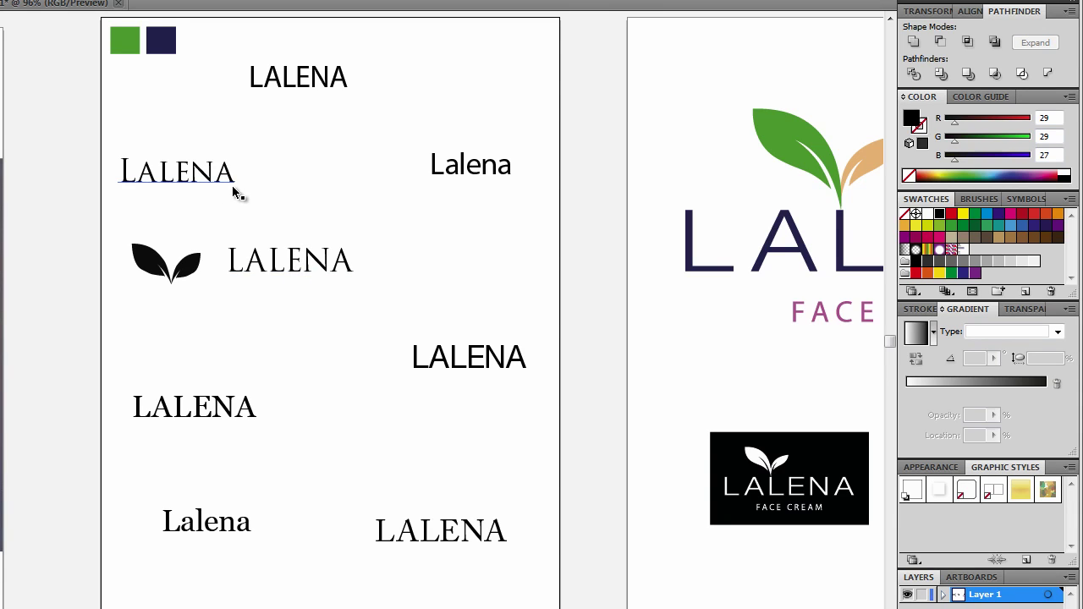
Shift the small-caps serif LALENA right and move the bottom-right serif LALENA up toward centre.
drag(232, 186, 320, 193)
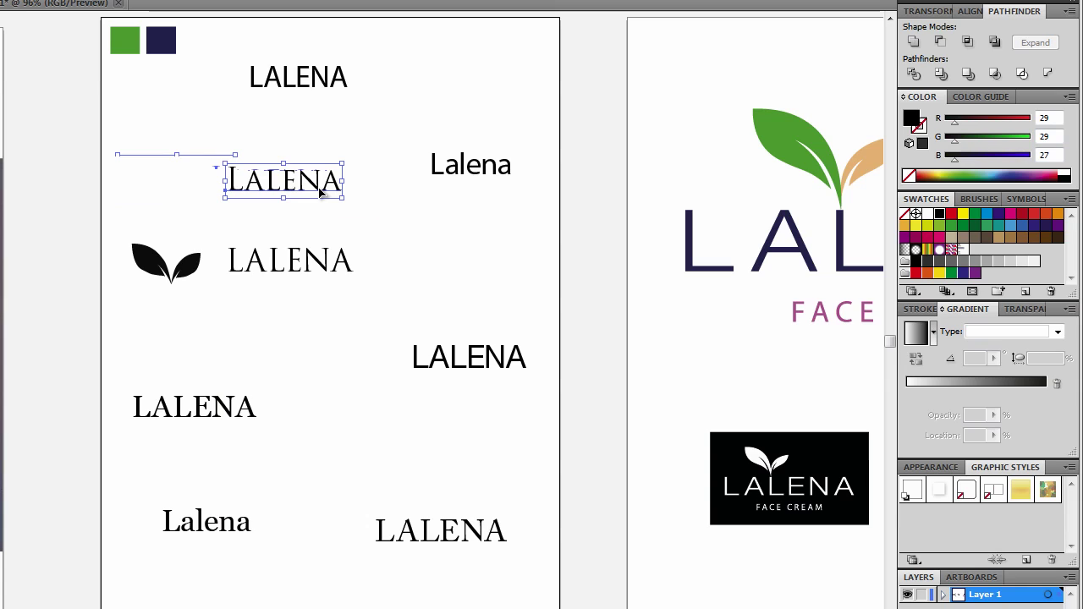
click(404, 241)
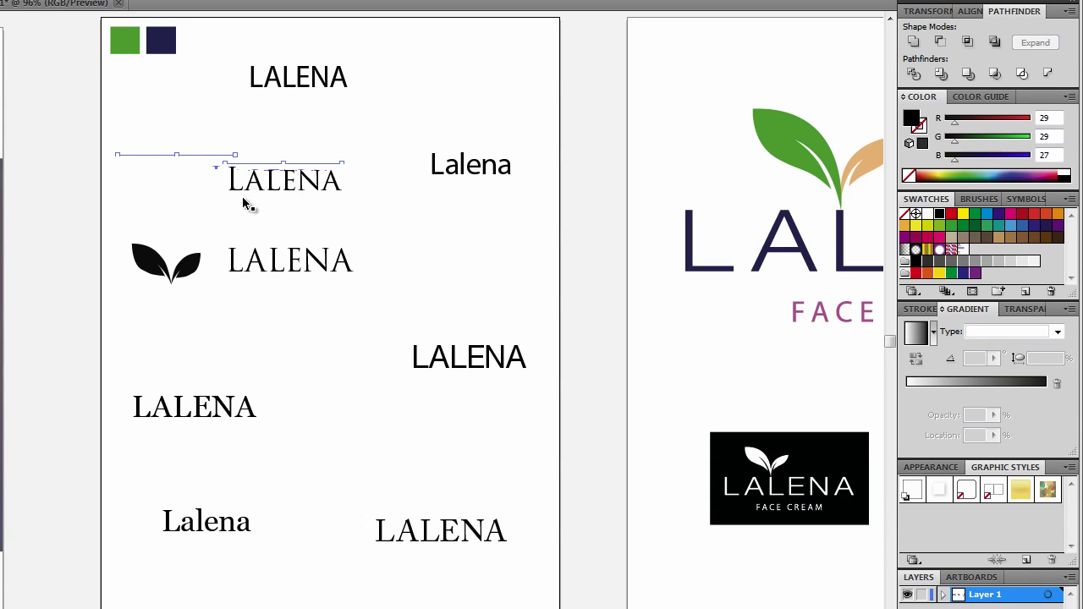
click(485, 543)
drag(475, 519, 437, 440)
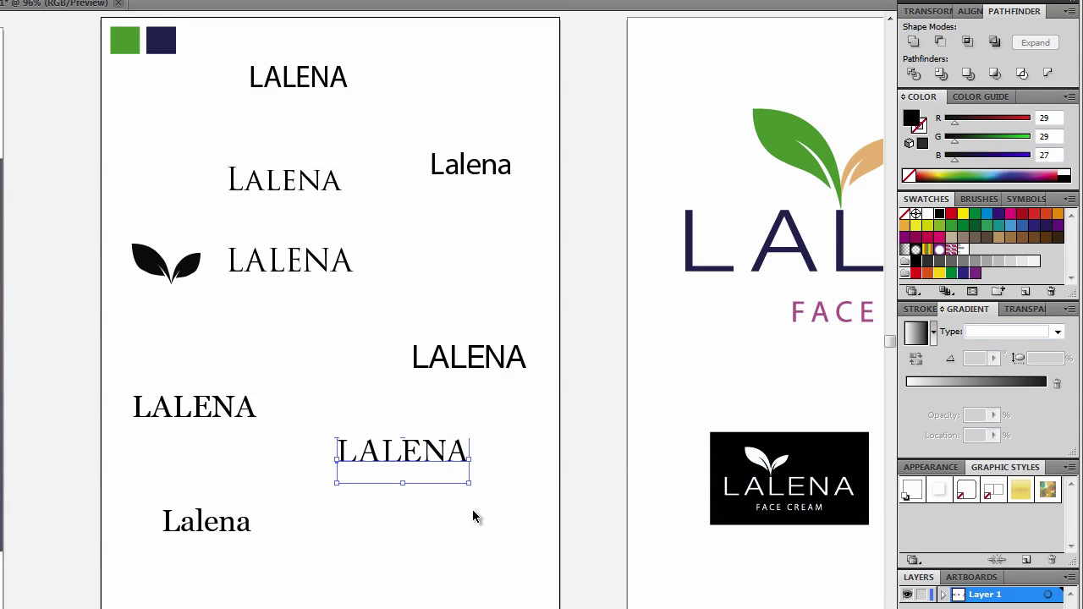
click(467, 519)
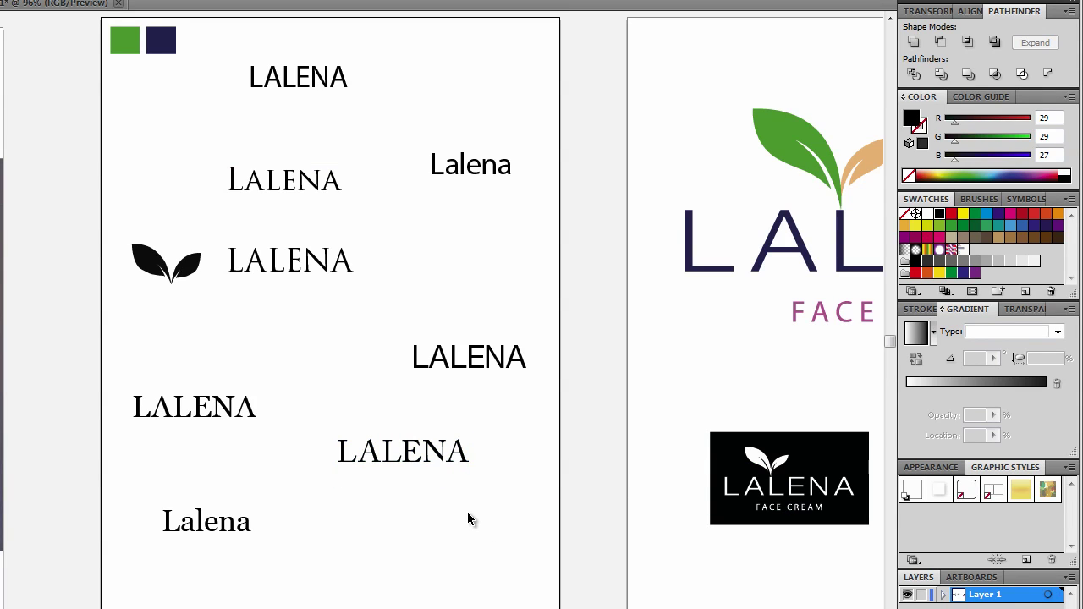
click(489, 363)
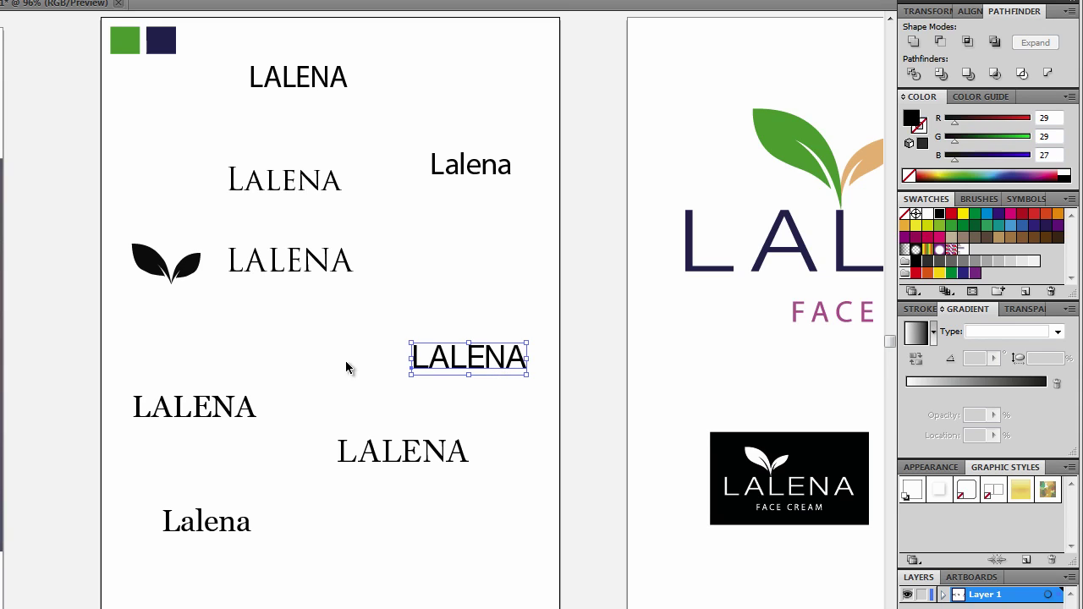
Place the two-leaf icon above the right end of the bold sans LALENA lettering.
drag(121, 226, 471, 333)
click(365, 331)
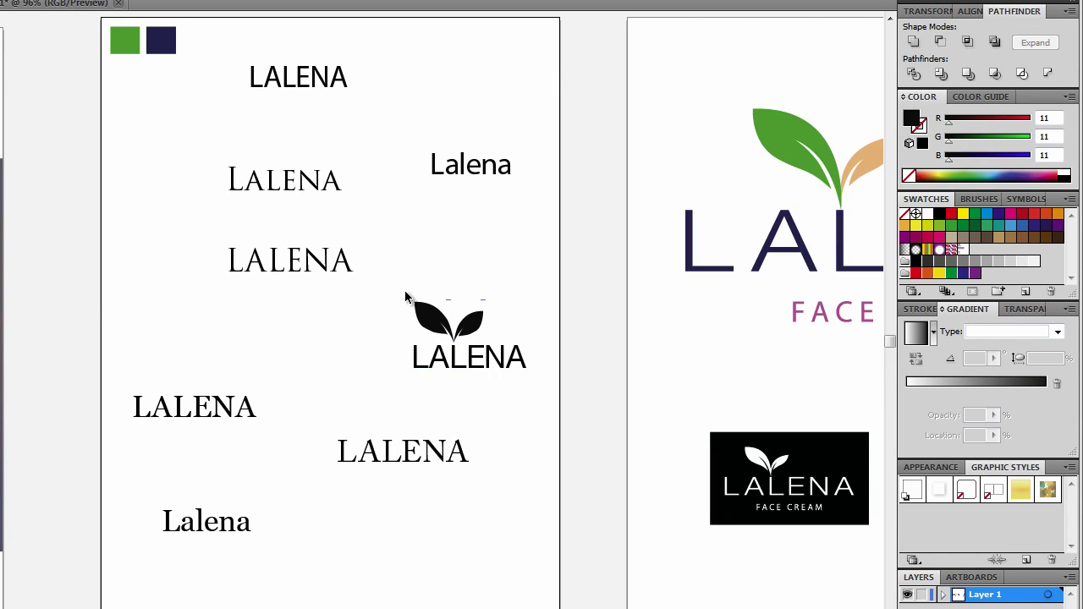
drag(405, 298, 537, 325)
click(475, 285)
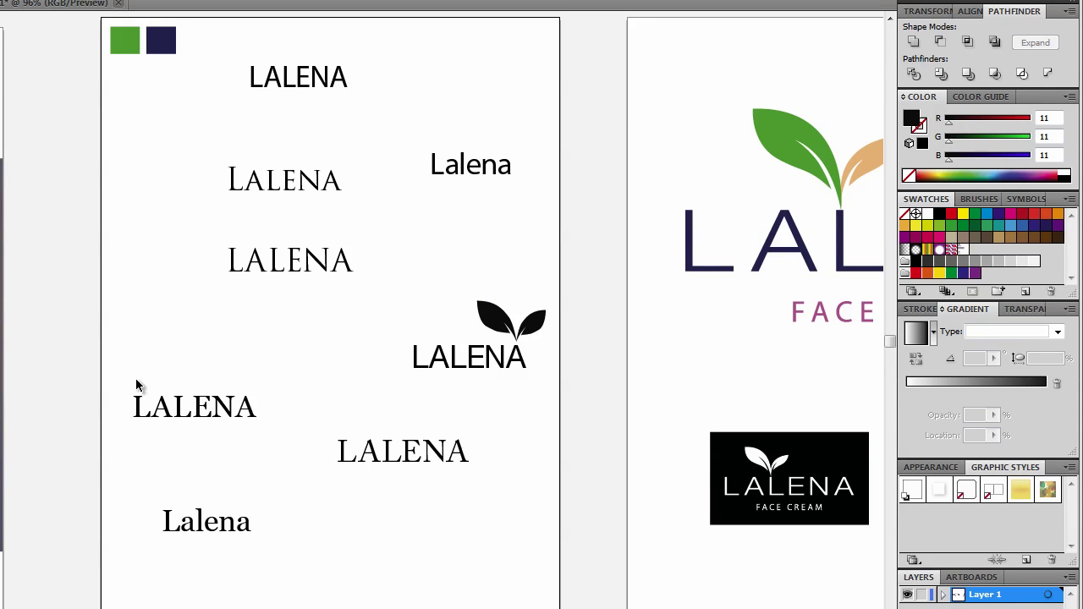
drag(126, 374, 441, 541)
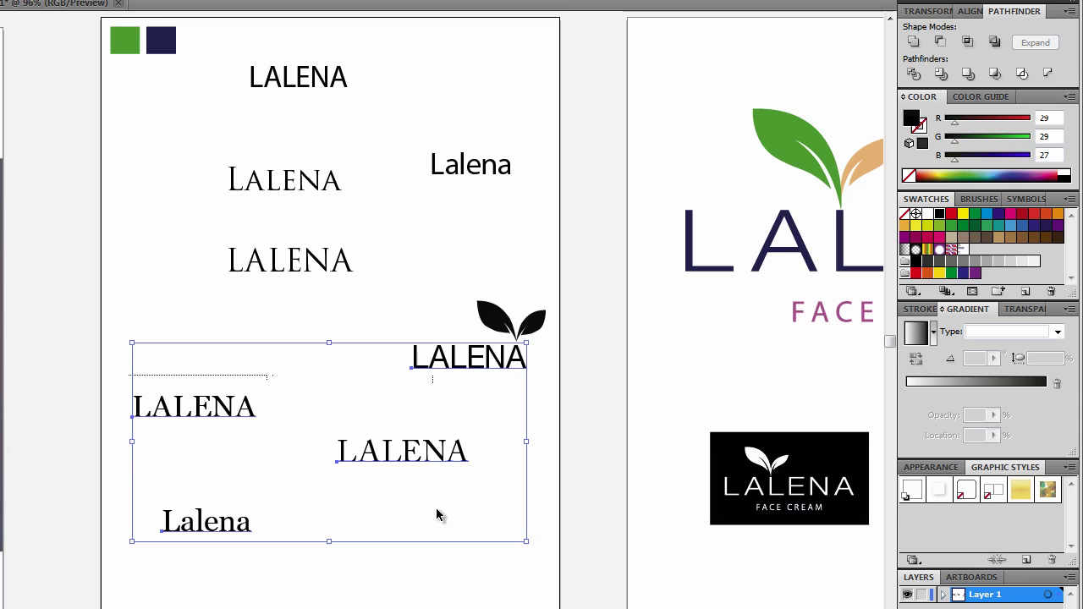
Clear away the extra LALENA variants and give the two leaves the green swatch colour with the Eyedropper.
click(382, 512)
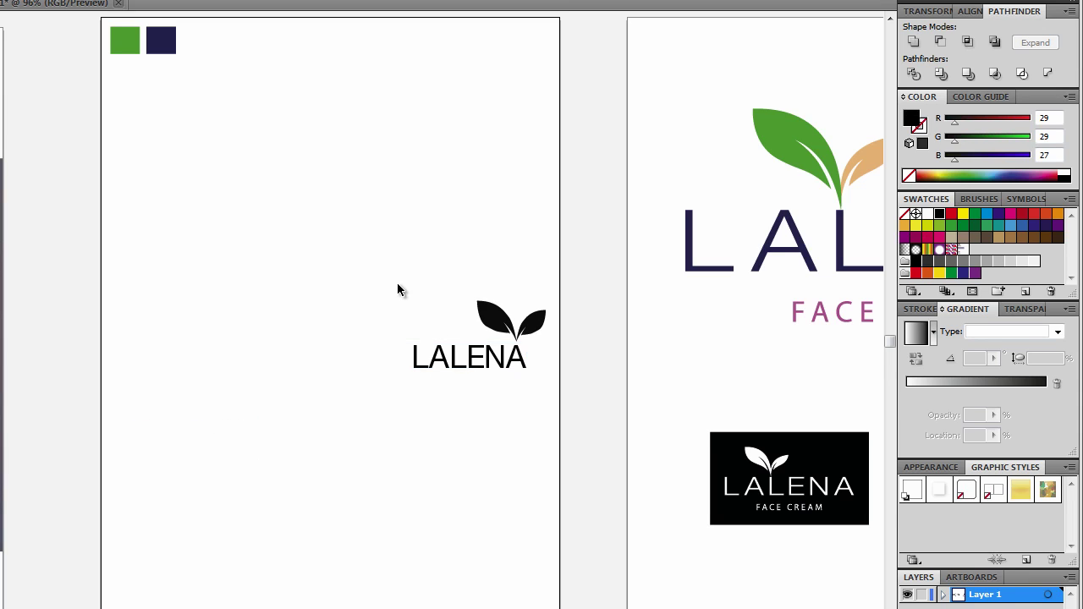
drag(388, 282, 542, 386)
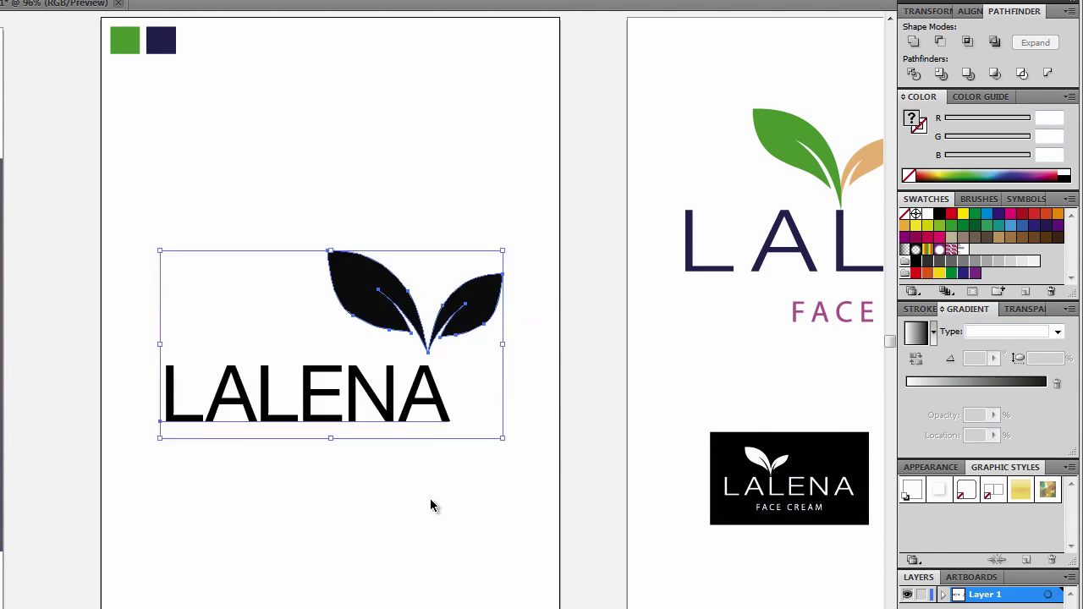
click(423, 452)
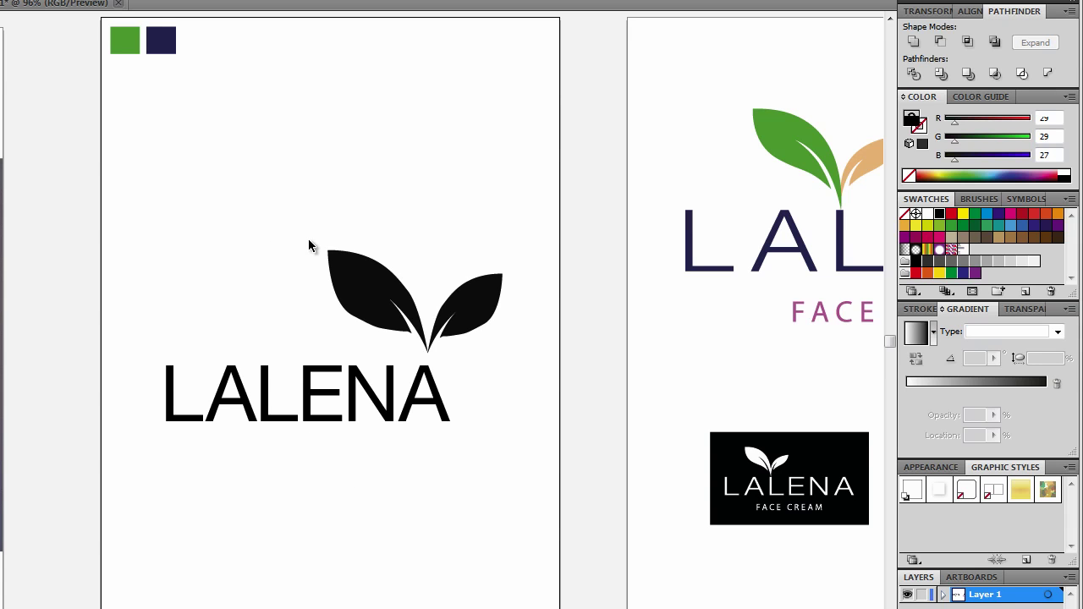
drag(309, 240, 569, 344)
click(15, 372)
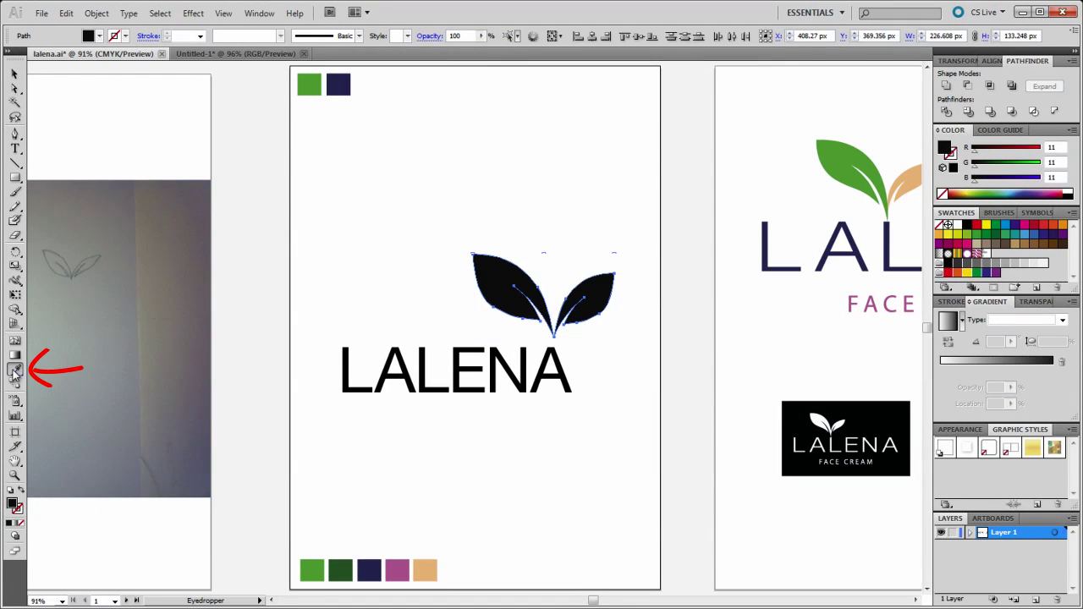
click(306, 86)
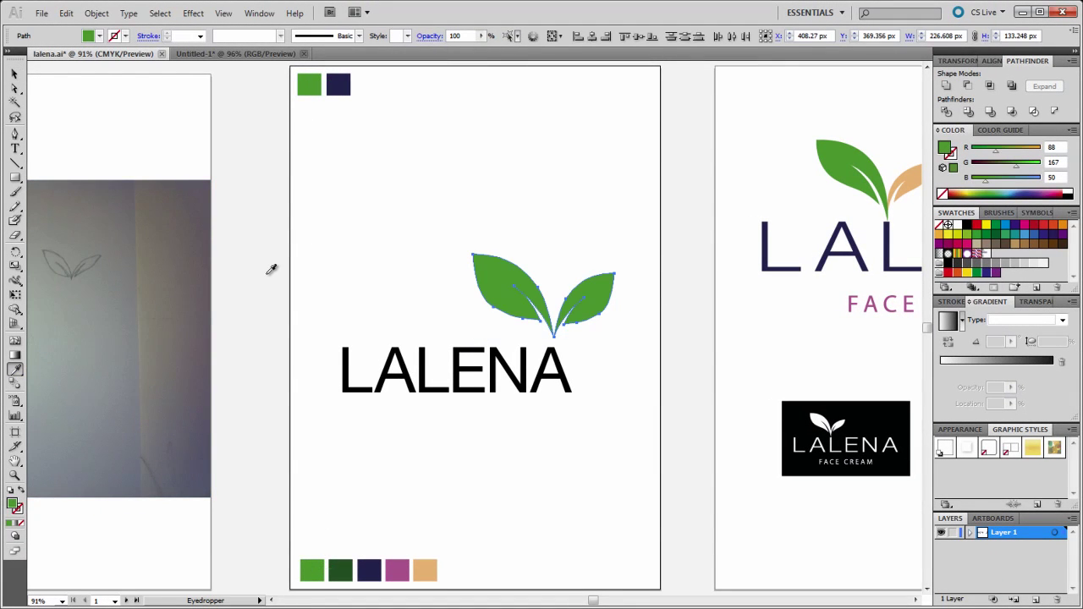
click(15, 75)
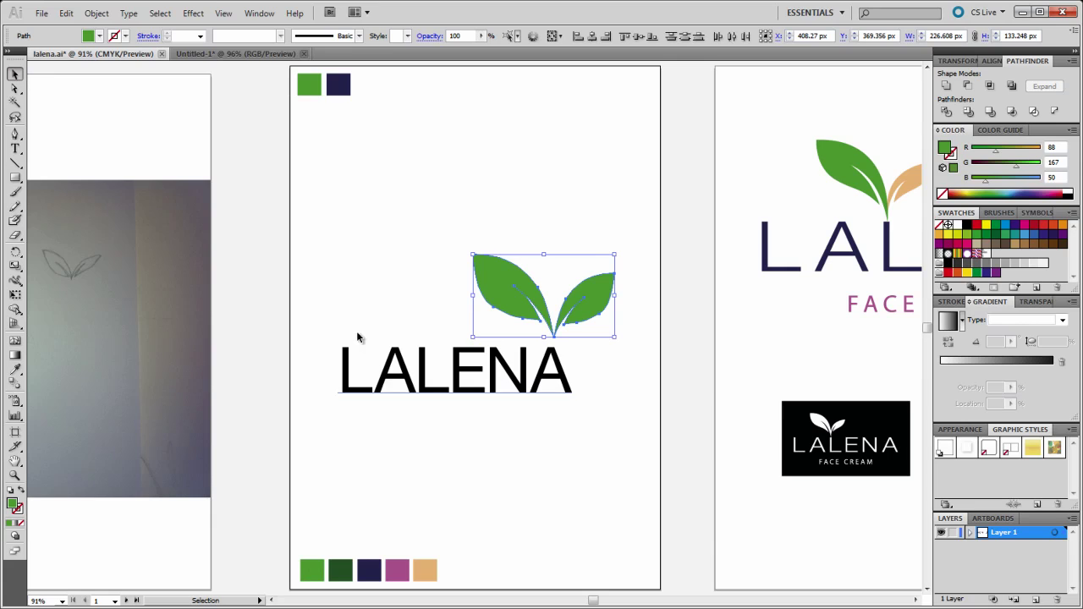
Colour the LALENA lettering with the purple swatch and move the leaves left over it.
drag(329, 363, 634, 453)
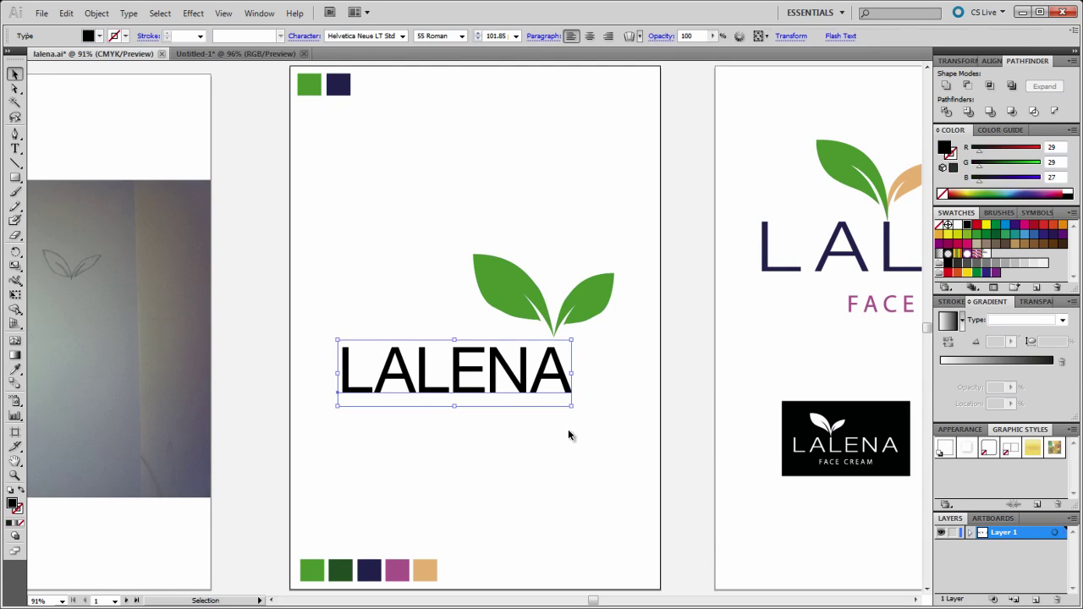
click(16, 370)
click(399, 571)
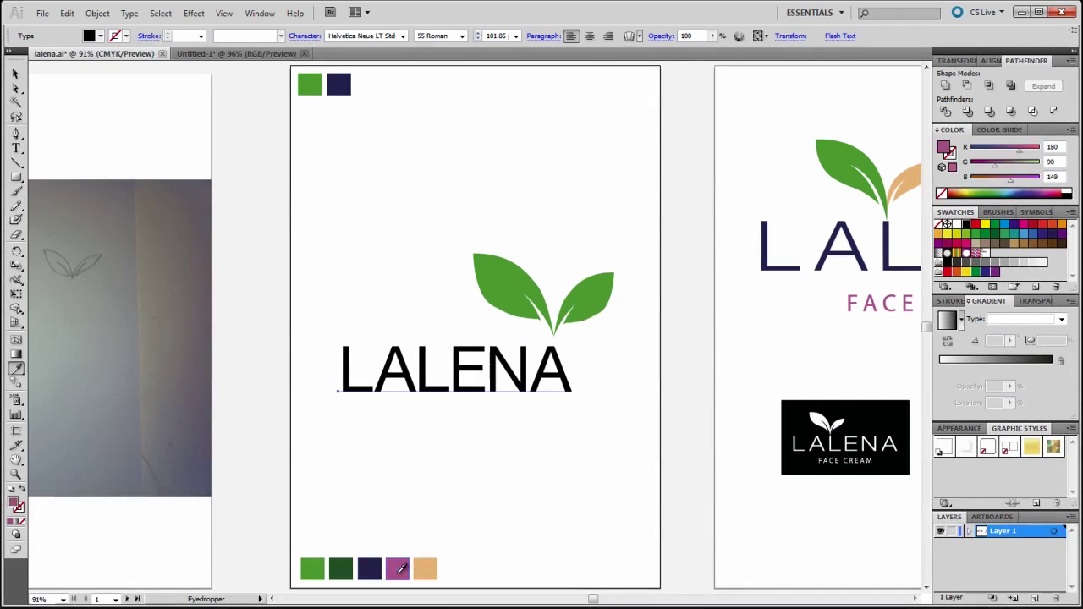
key(v)
click(468, 245)
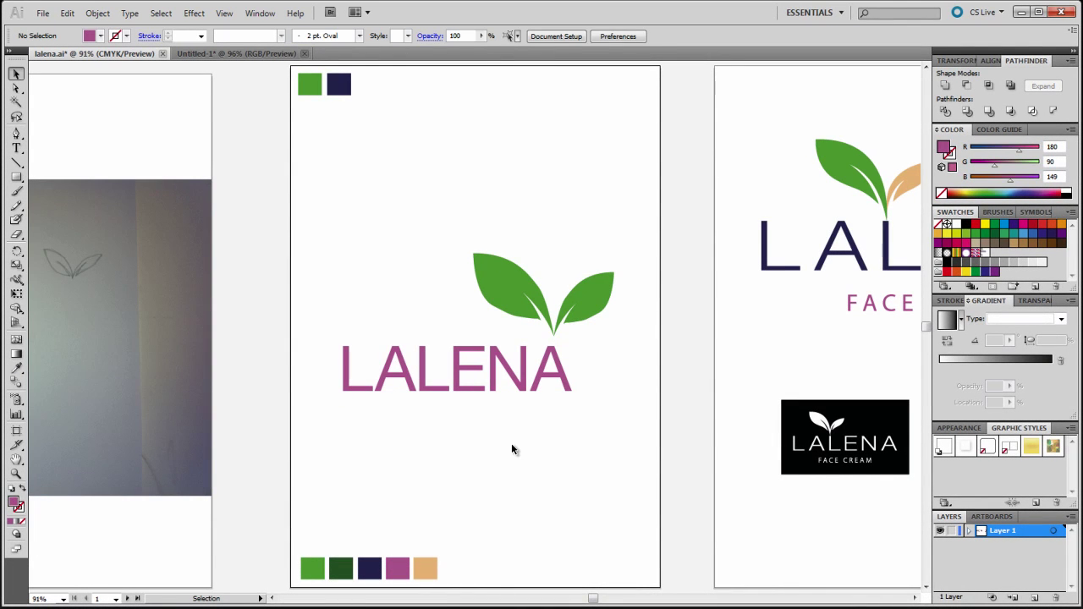
drag(587, 313, 454, 316)
Reselect the green leaves and scale them down above the first letters of LALENA.
click(381, 230)
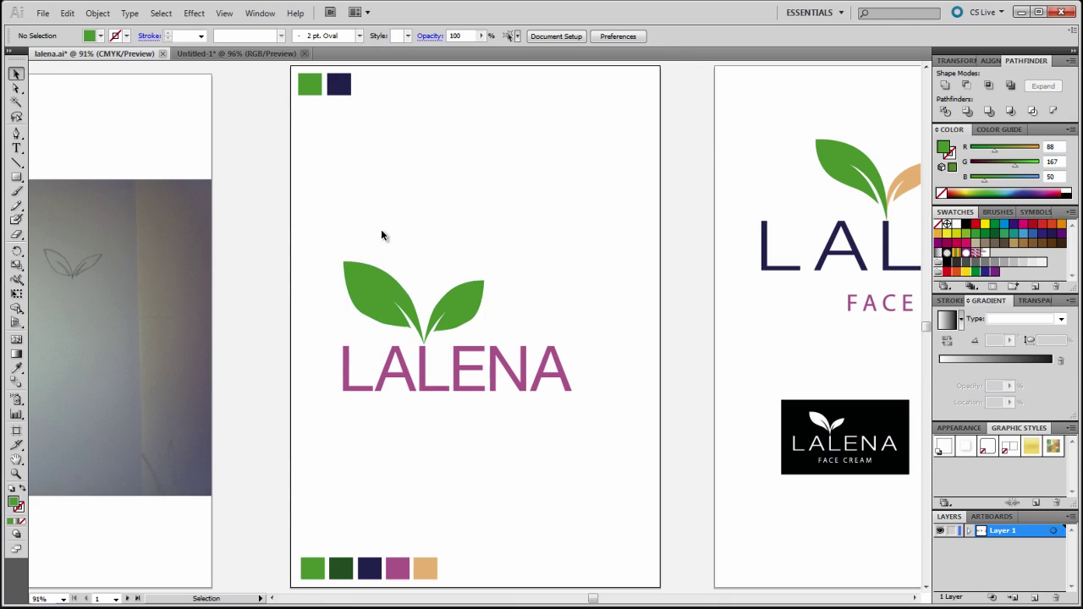
drag(328, 241, 503, 318)
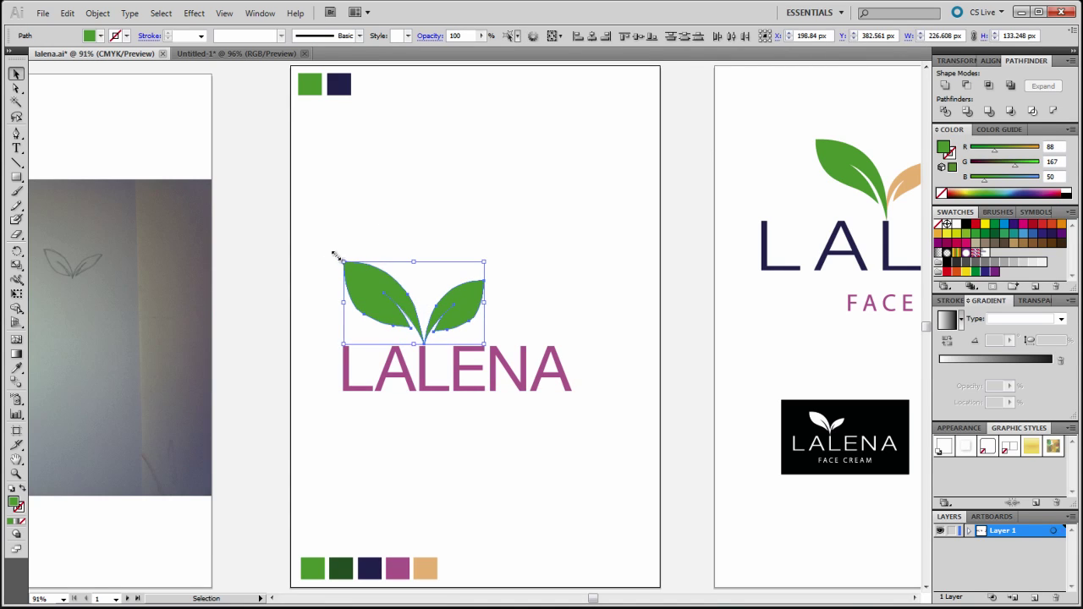
drag(345, 261, 362, 285)
click(495, 264)
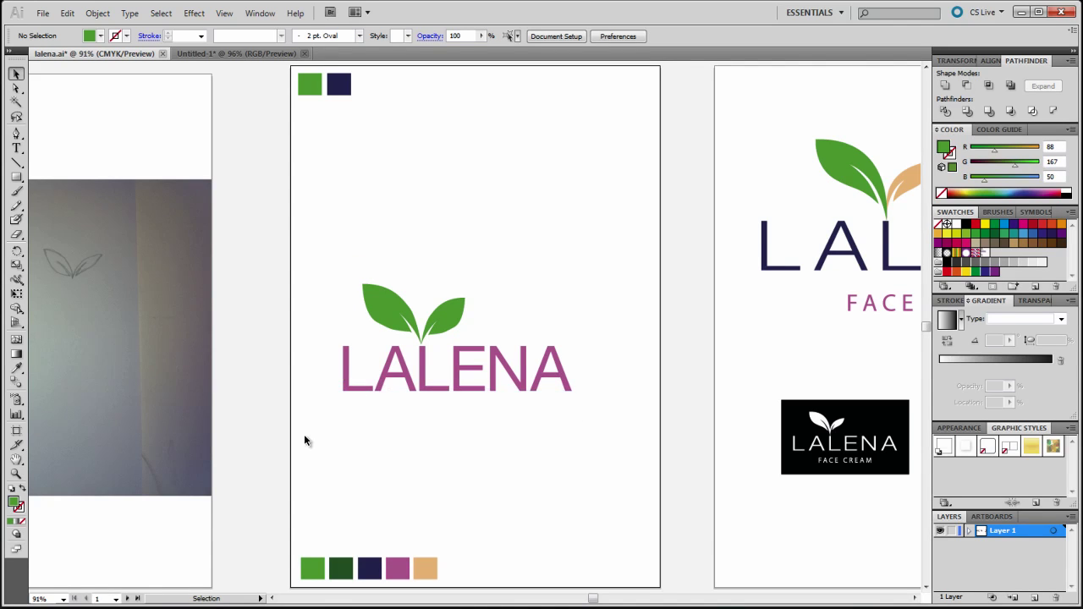
Set the LALENA lettering's tracking to 200, after trying 75 and 100.
click(467, 392)
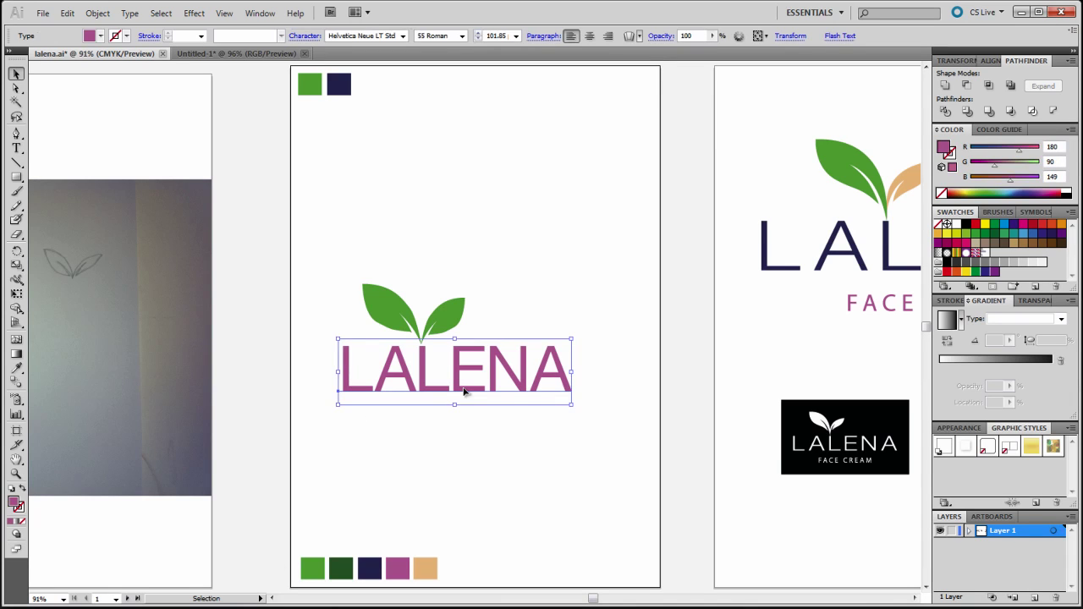
click(304, 37)
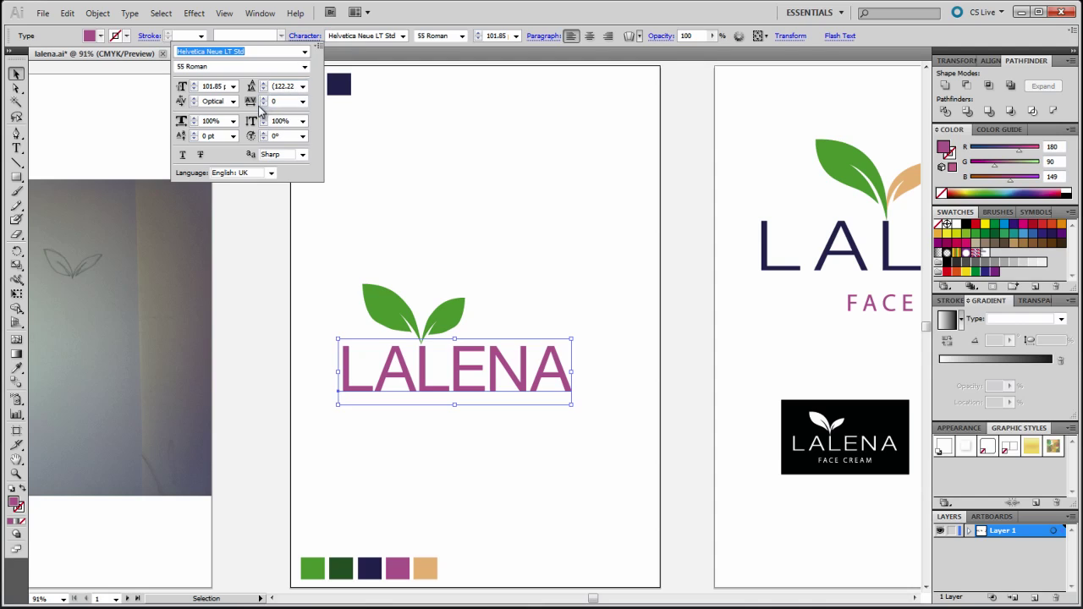
click(303, 101)
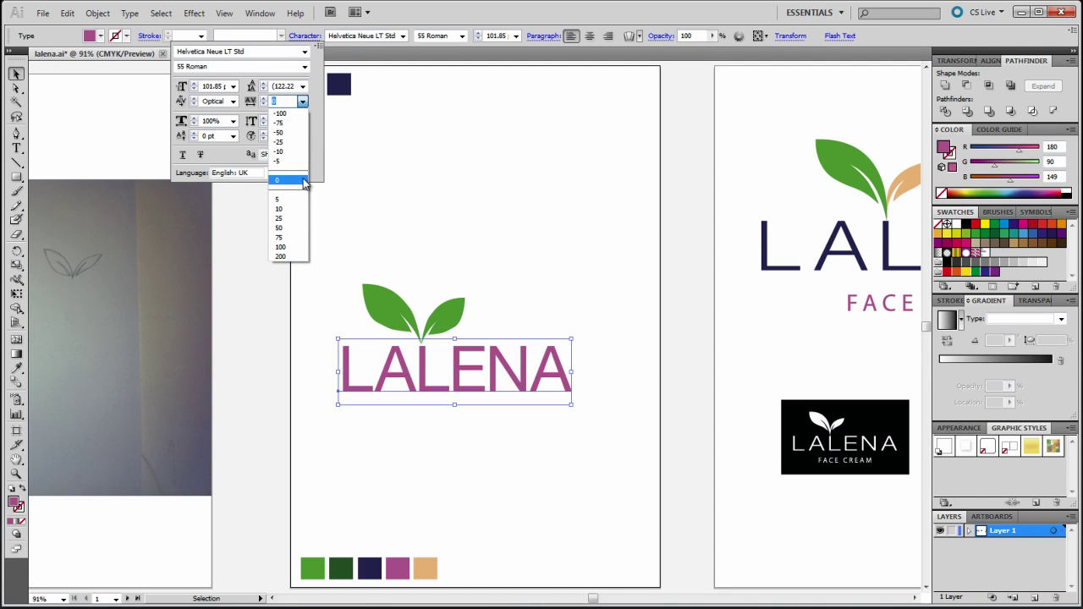
click(299, 239)
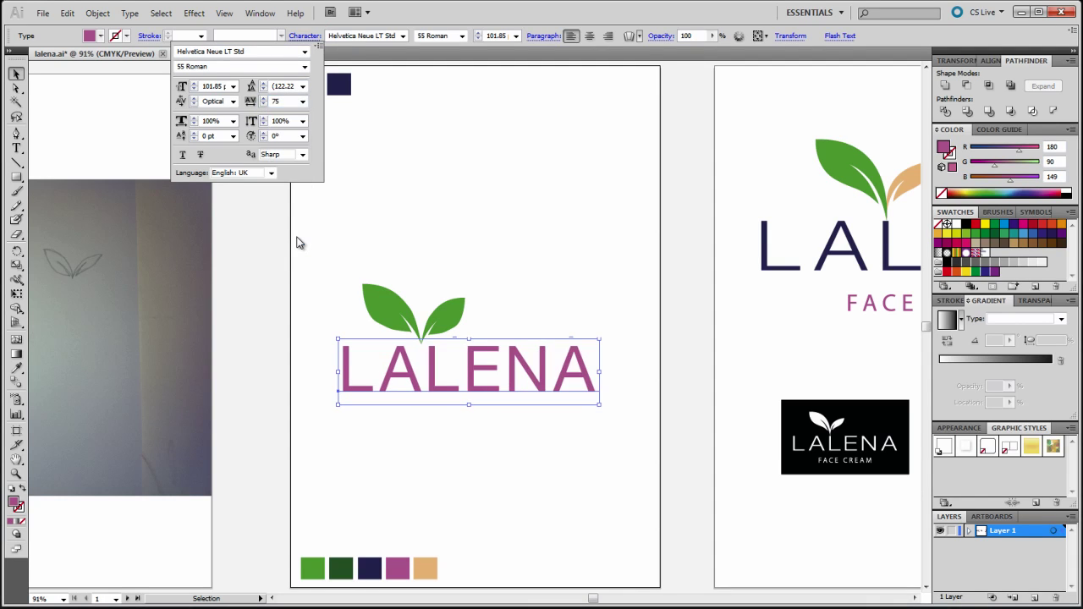
click(303, 101)
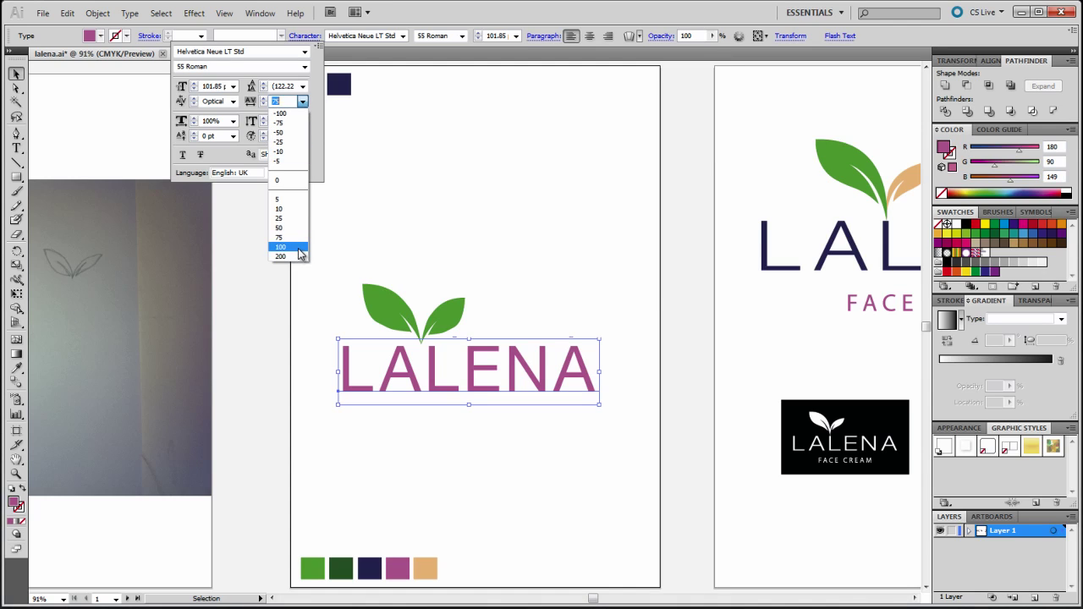
click(299, 247)
click(303, 102)
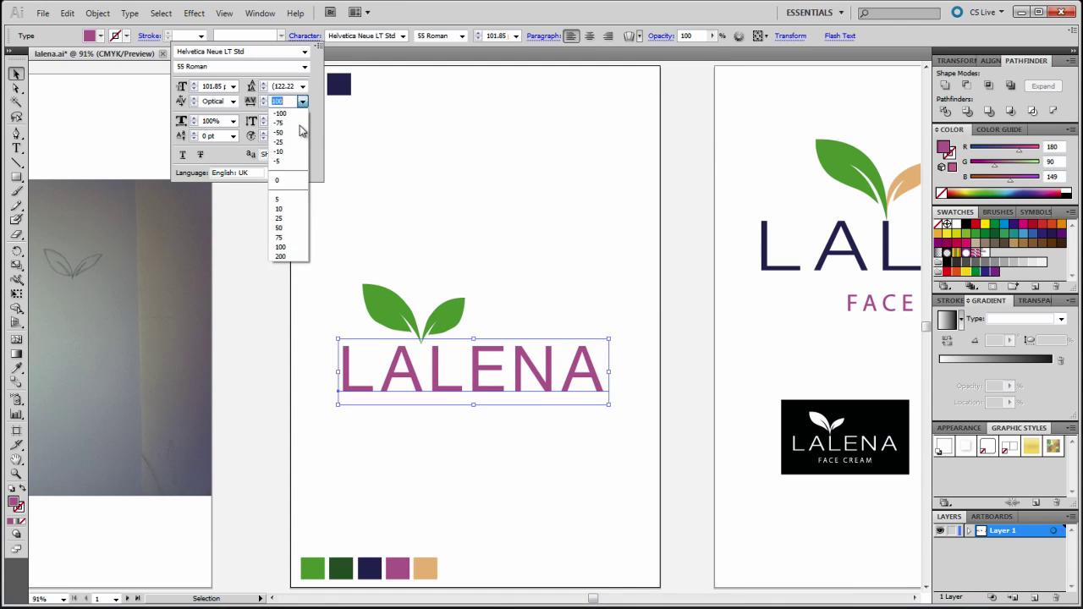
click(297, 256)
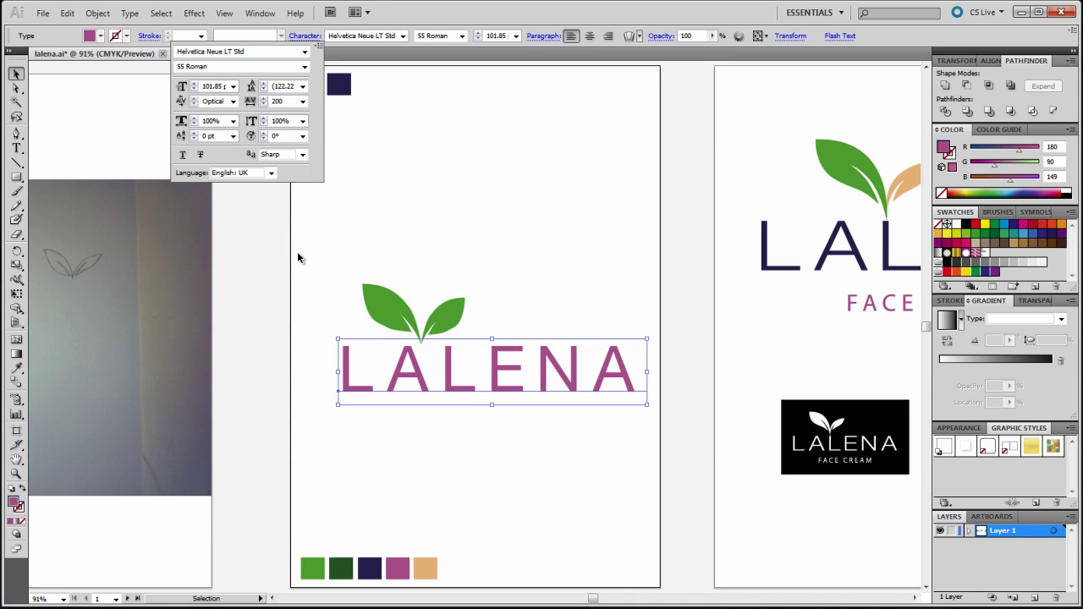
click(167, 119)
Move the two leaves right so they sit centred above LALENA.
click(322, 259)
drag(339, 266, 472, 317)
click(349, 409)
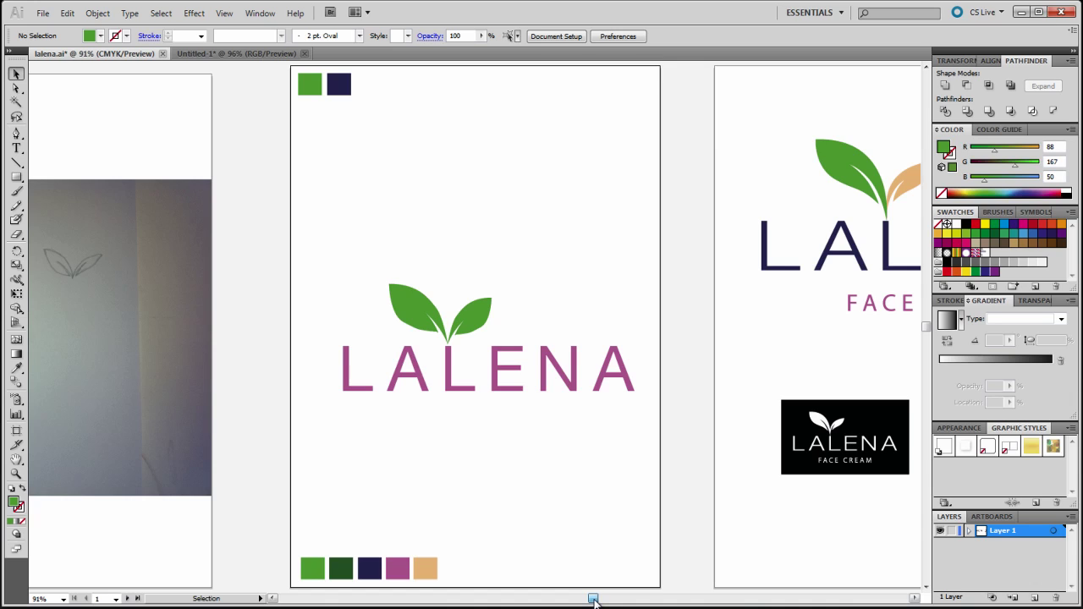
drag(593, 598, 626, 599)
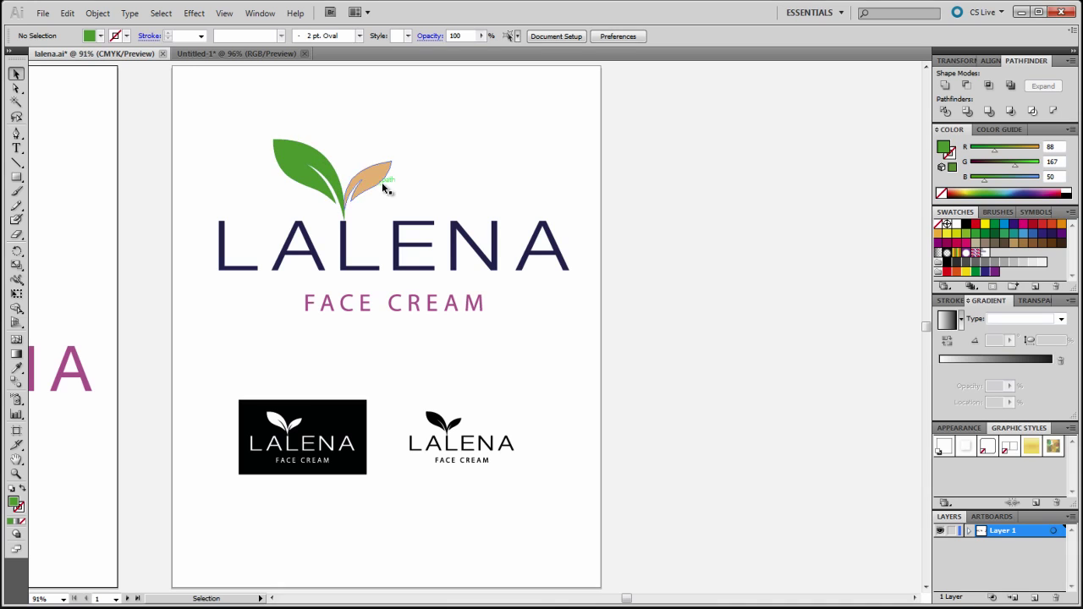
drag(630, 599, 601, 600)
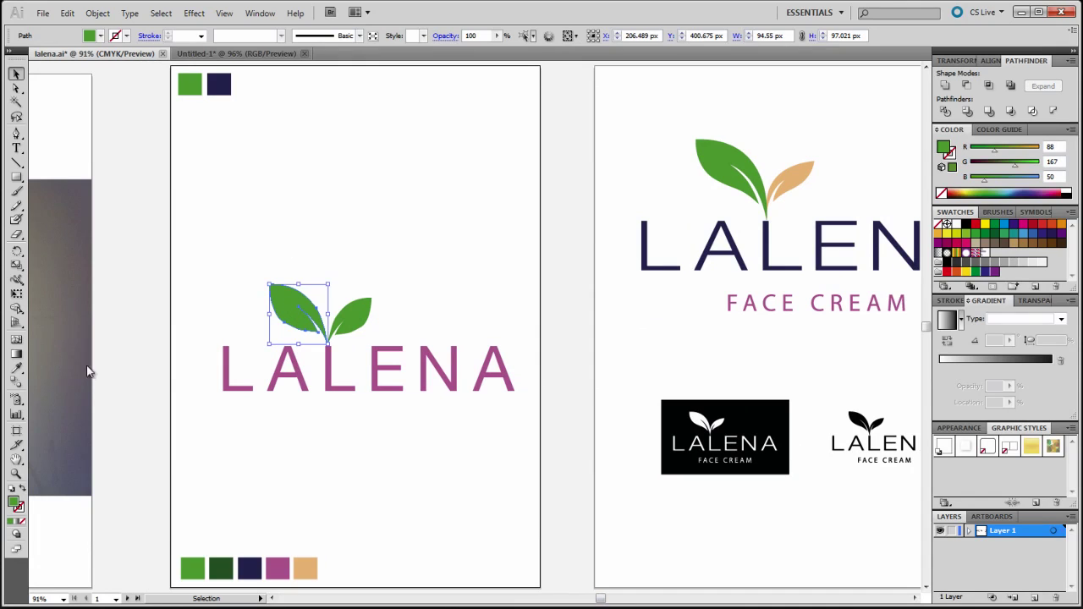
Fill the sprout's right leaf with the tan swatch colour.
click(16, 370)
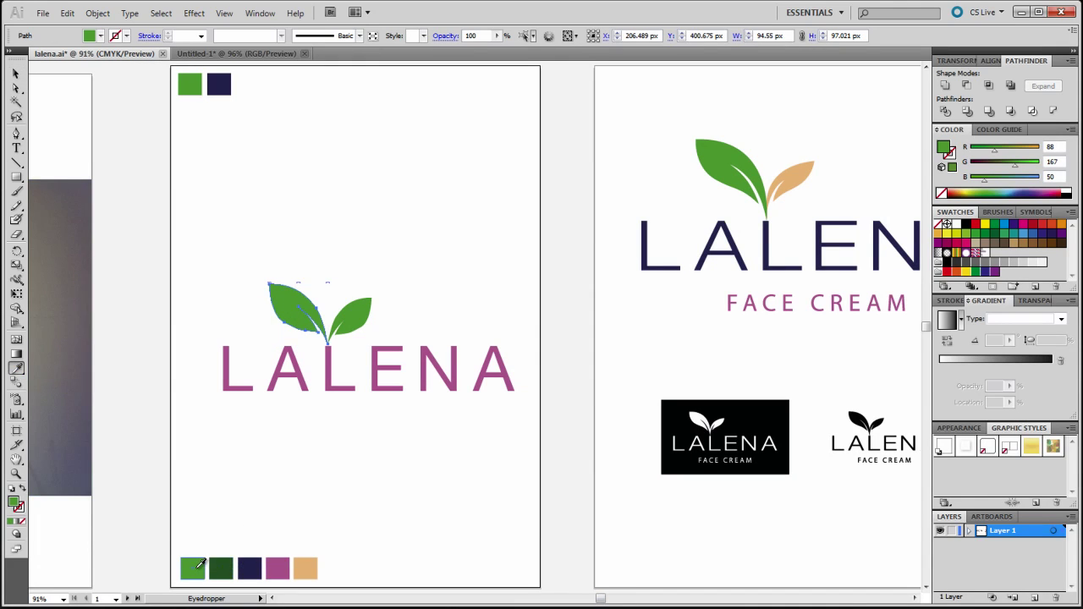
click(16, 73)
click(358, 316)
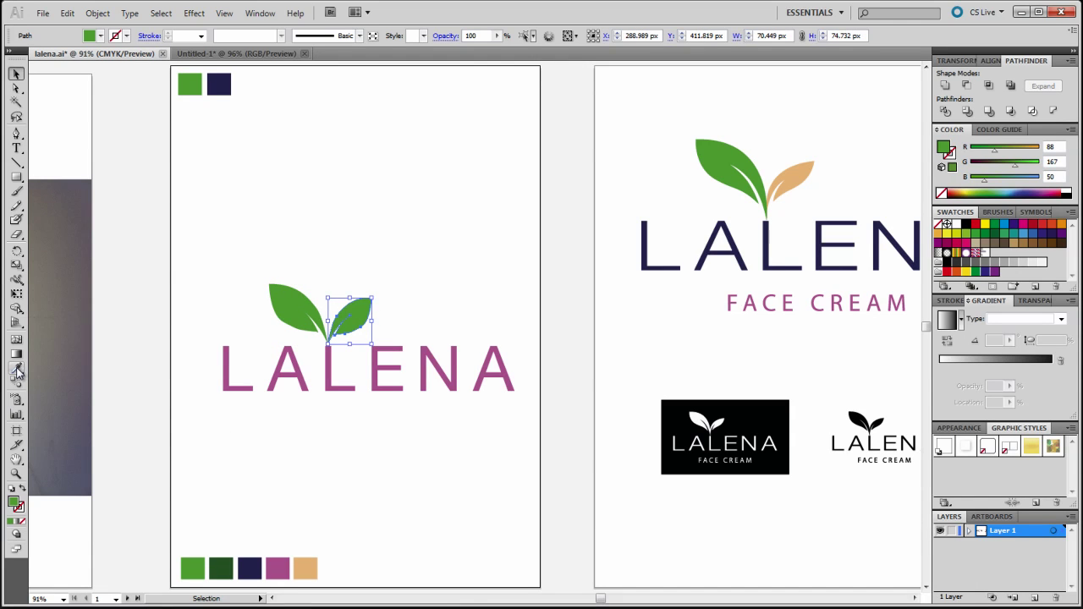
click(16, 369)
click(306, 569)
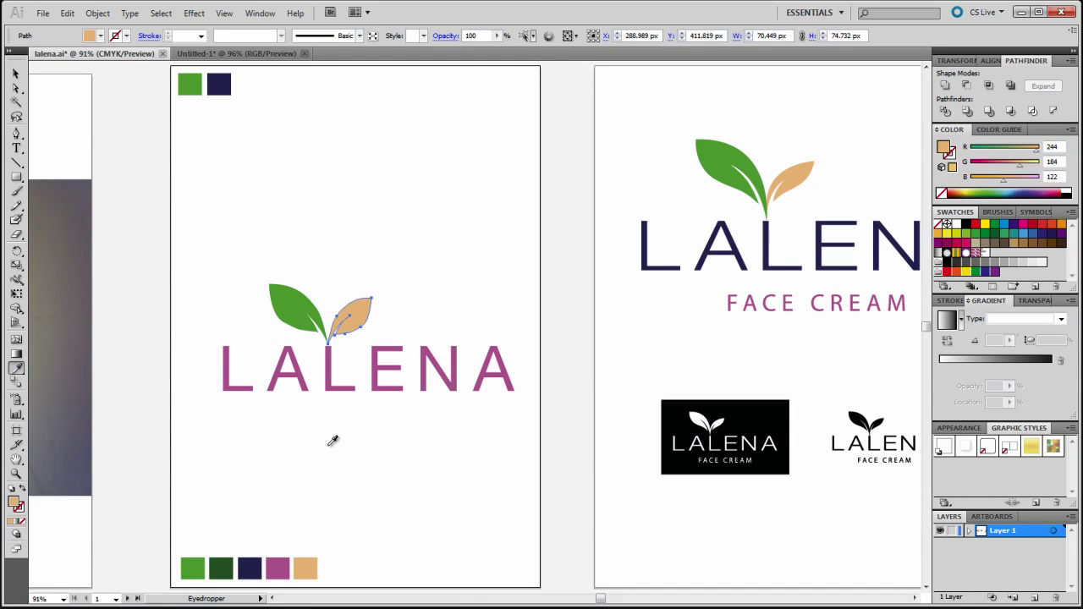
click(16, 73)
click(135, 254)
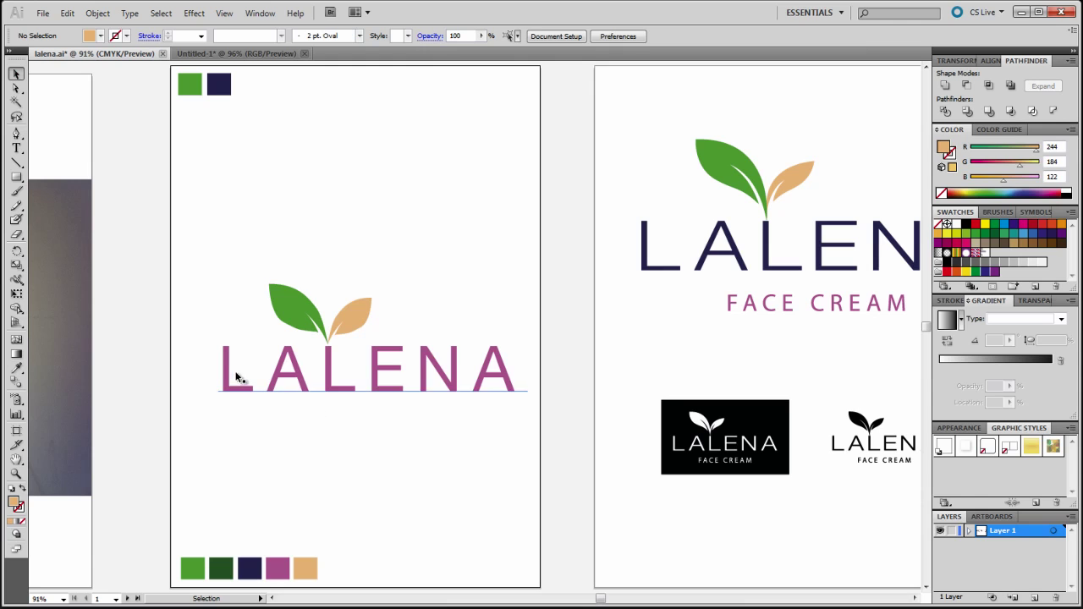
Fill the LALENA lettering with the navy swatch colour using the Eyedropper.
drag(217, 371, 515, 409)
key(i)
click(249, 571)
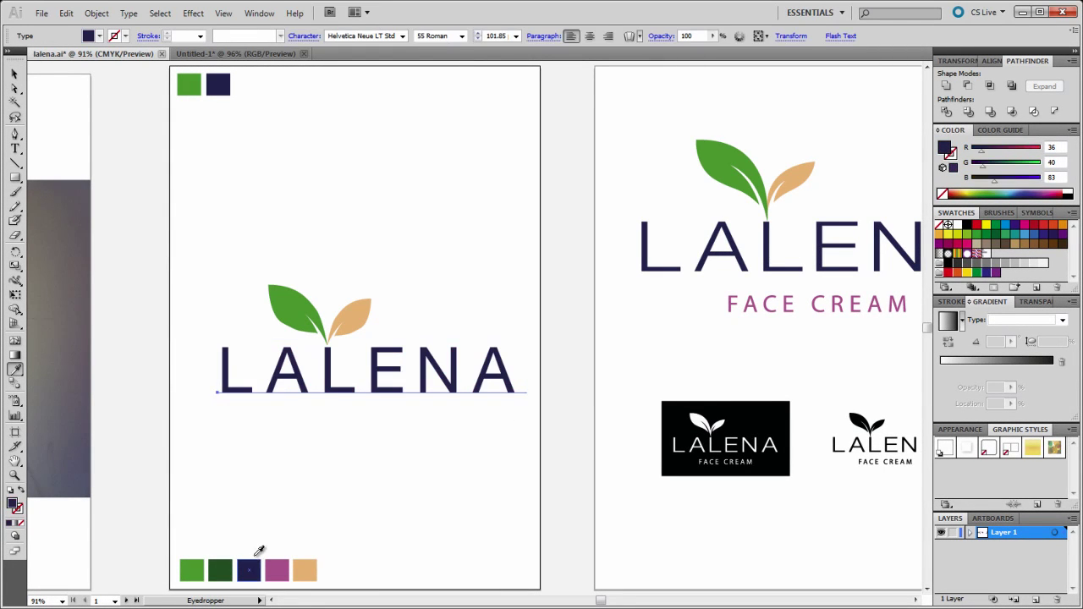
Add a FACE CREAM line below LALENA in Helvetica Neue with tracking 200.
click(14, 73)
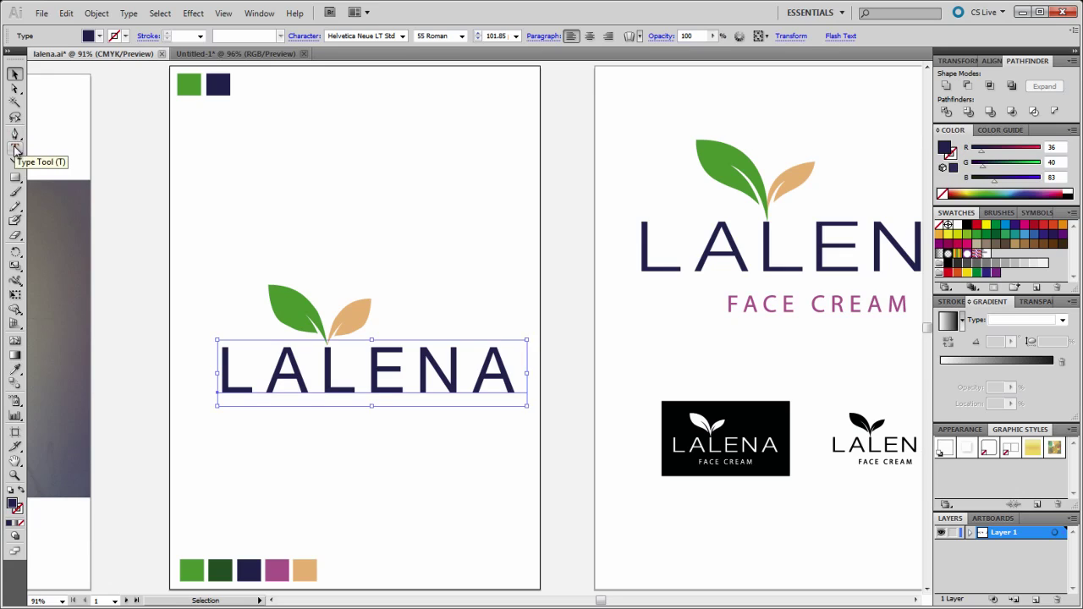
click(15, 149)
click(297, 427)
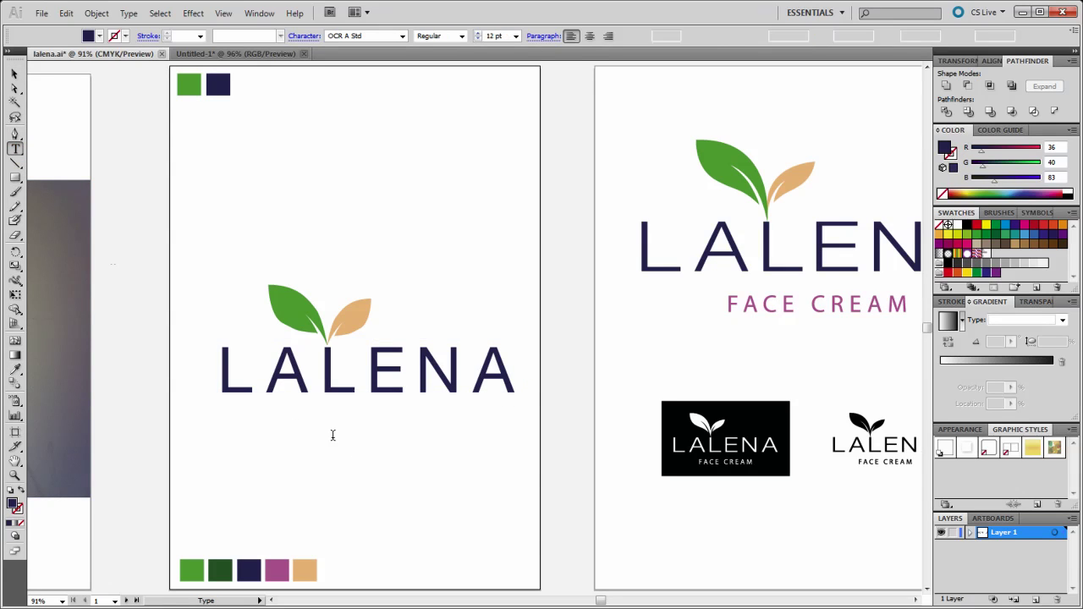
text(F)
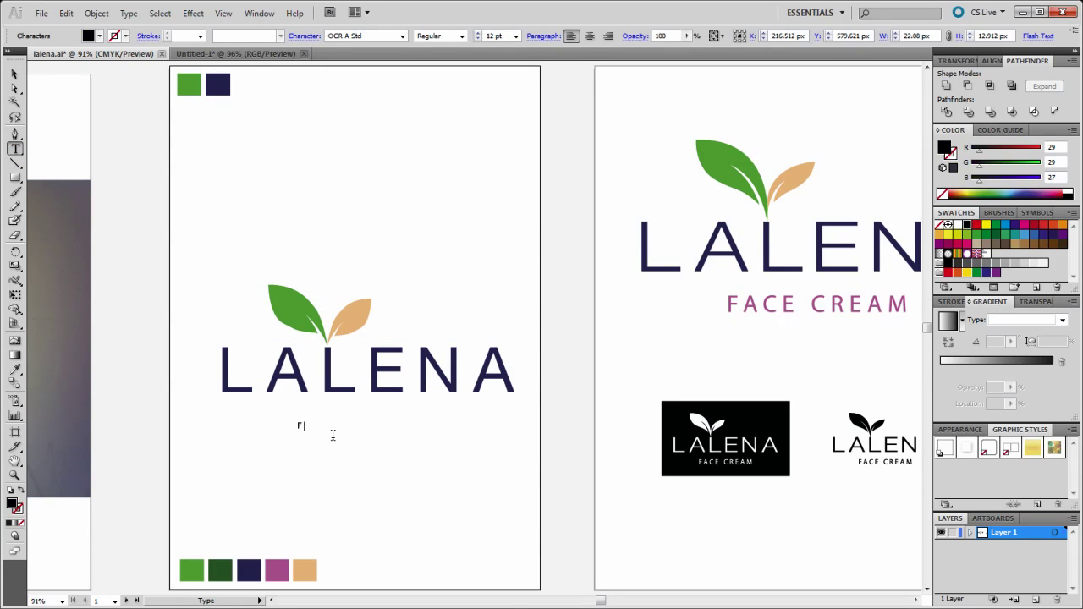
text(ACE CREAM)
key(ctrl+a)
click(377, 36)
text(H)
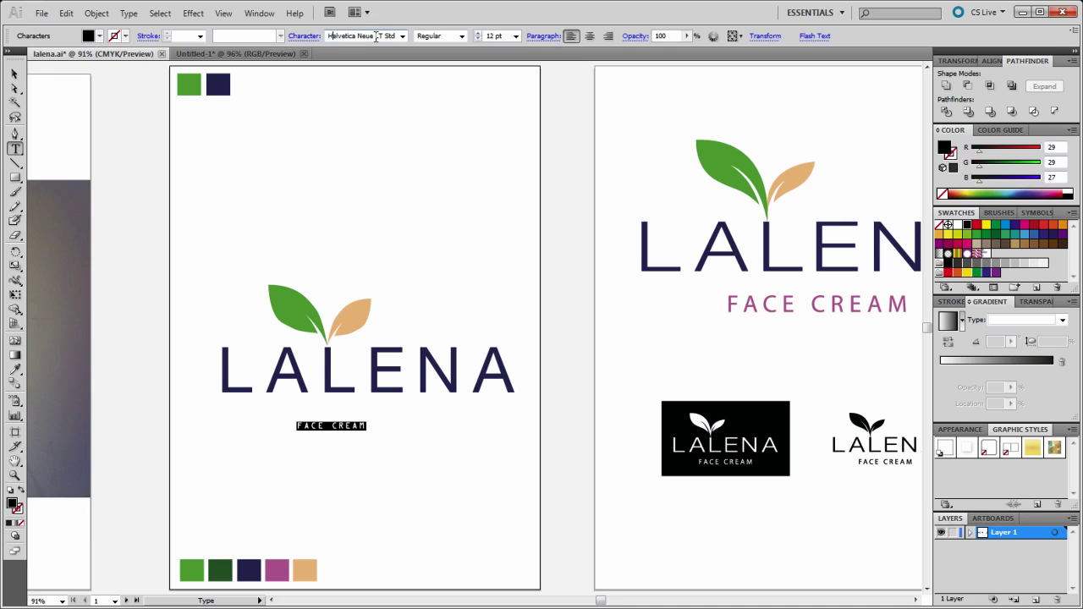
key(Return)
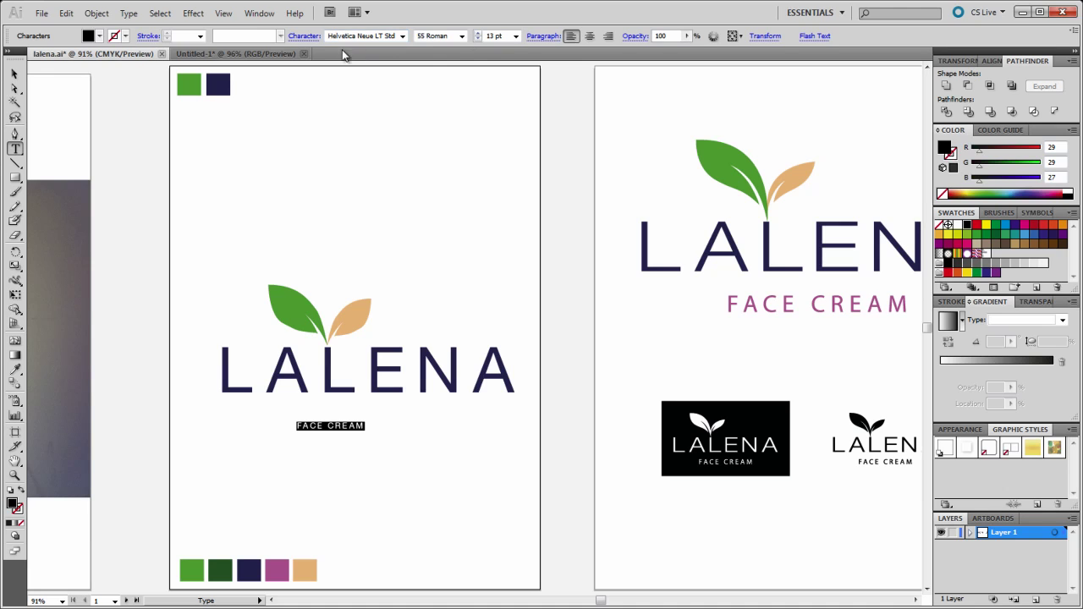
click(305, 35)
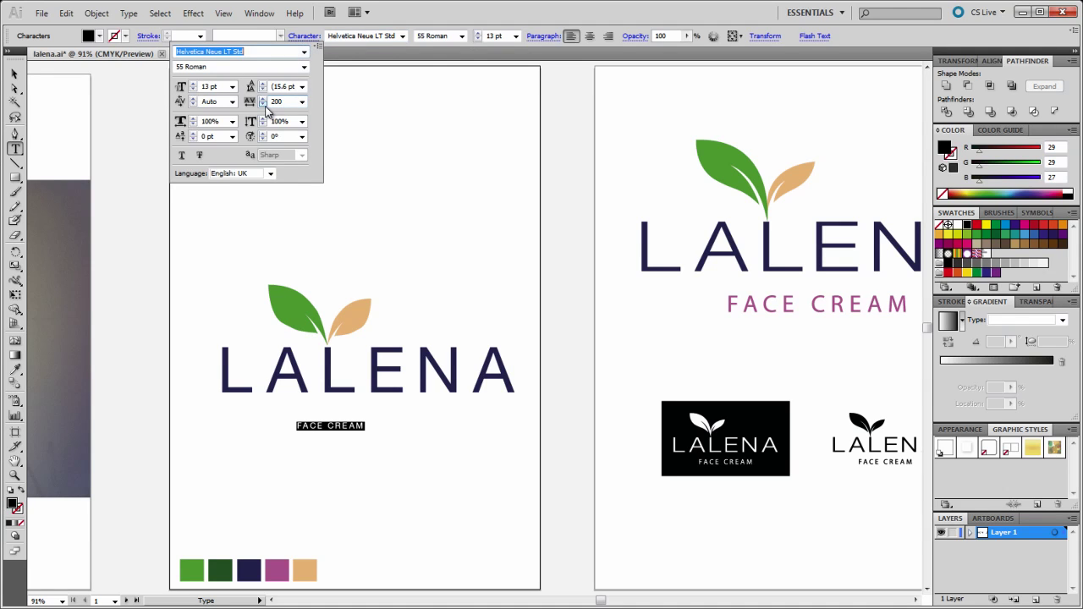
click(303, 102)
click(280, 257)
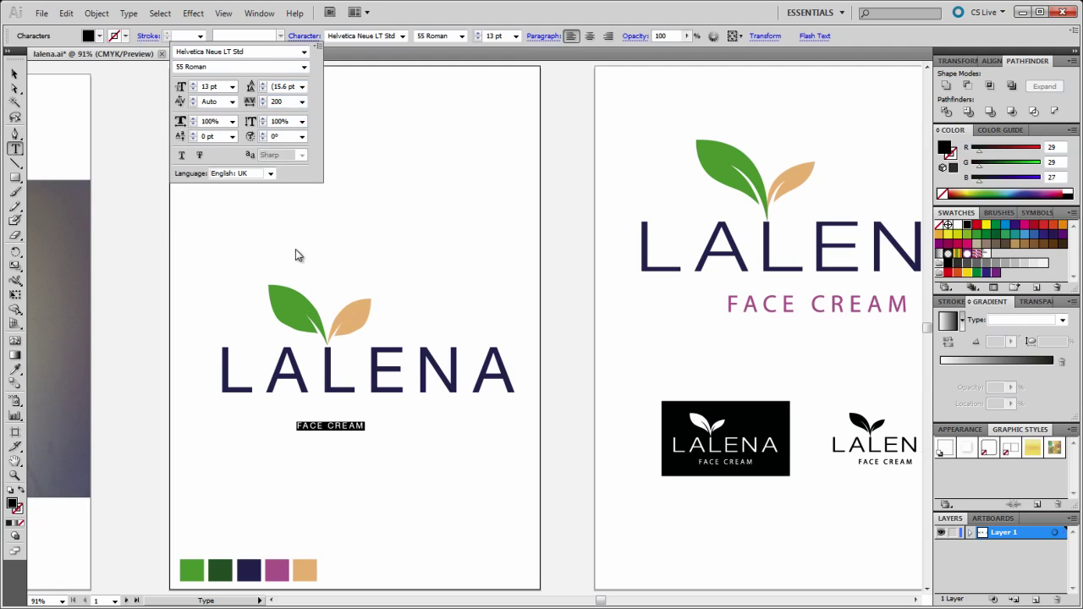
key(Return)
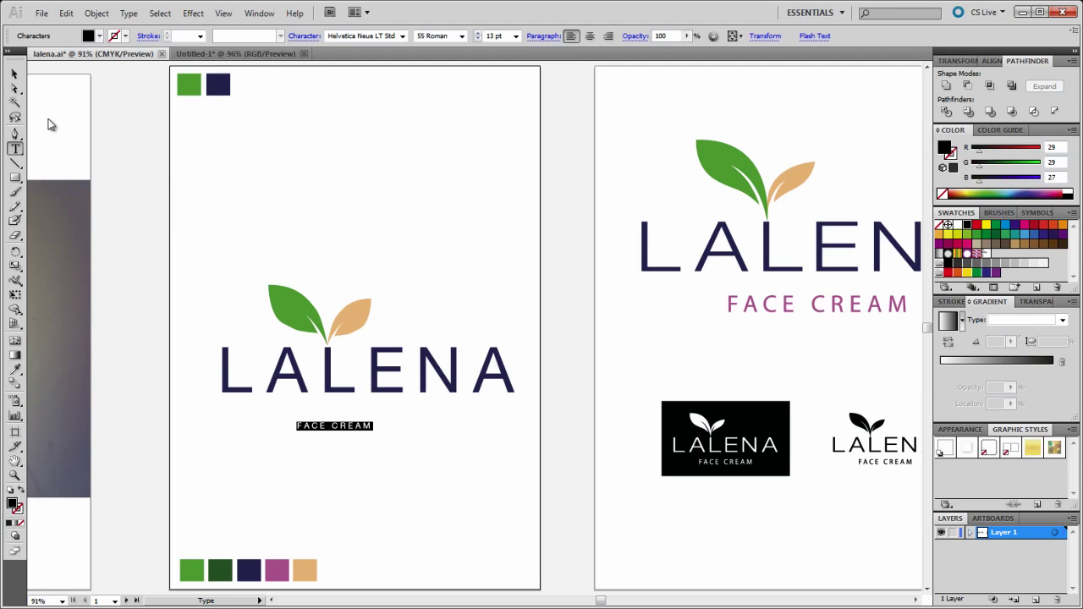
Enlarge the tagline to span LALENA, colour it purple, and position it underneath.
click(15, 75)
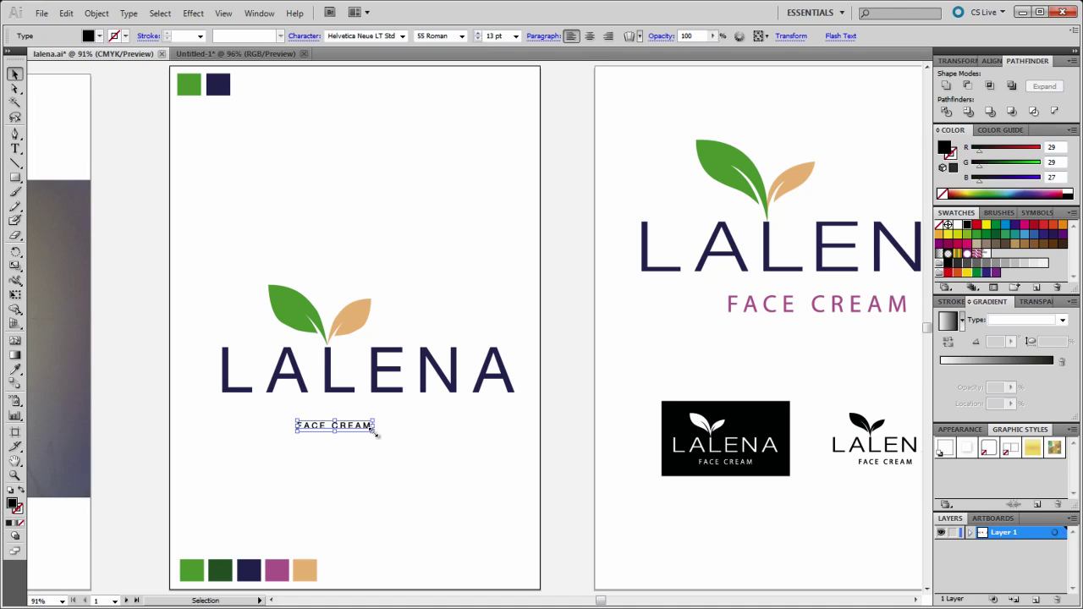
drag(373, 431, 489, 484)
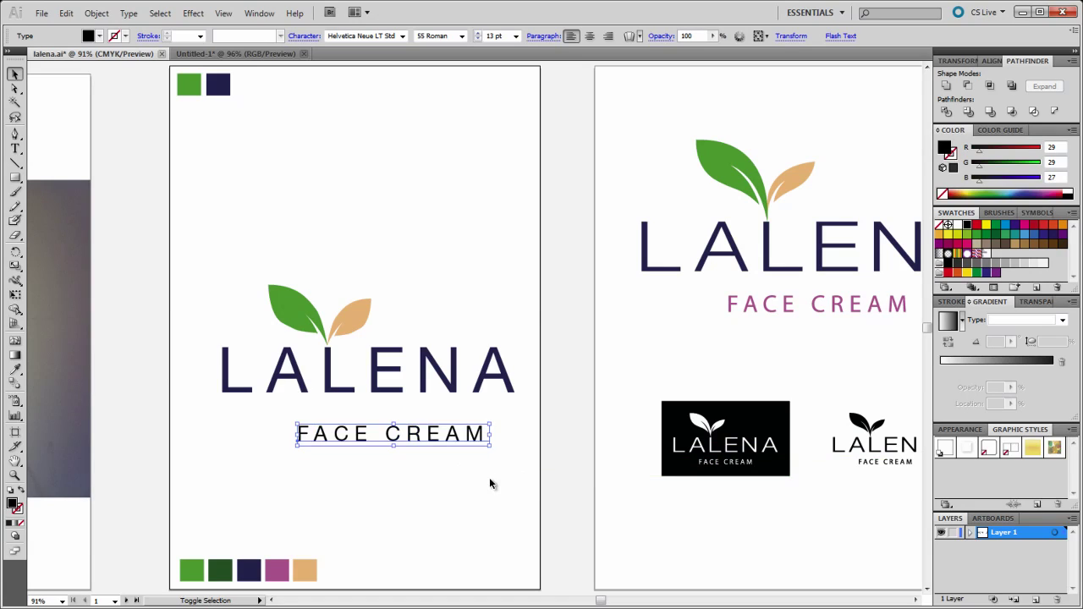
drag(417, 430, 397, 430)
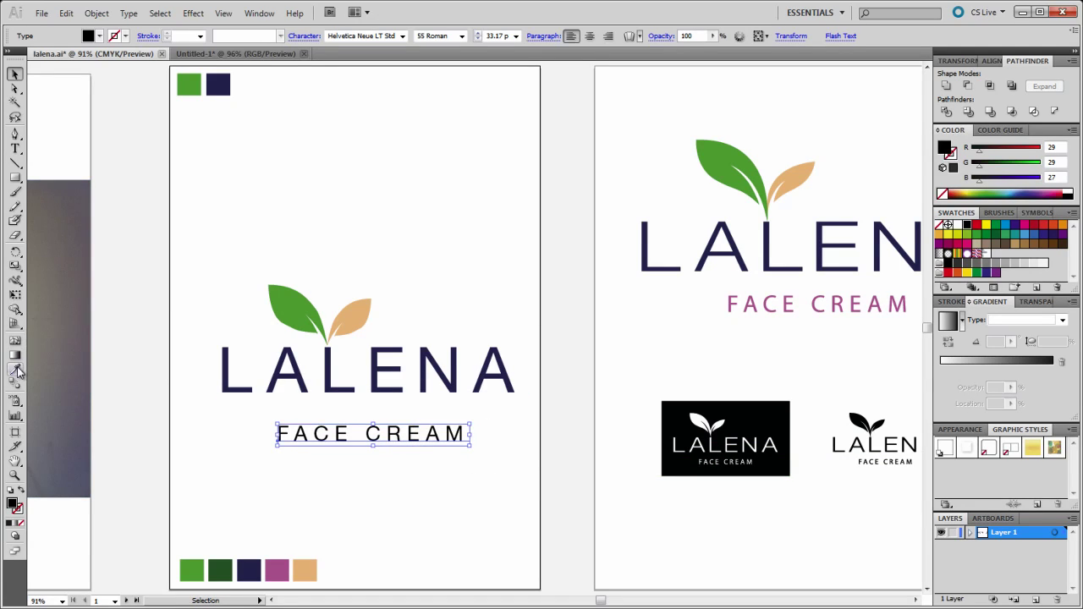
click(17, 371)
click(285, 574)
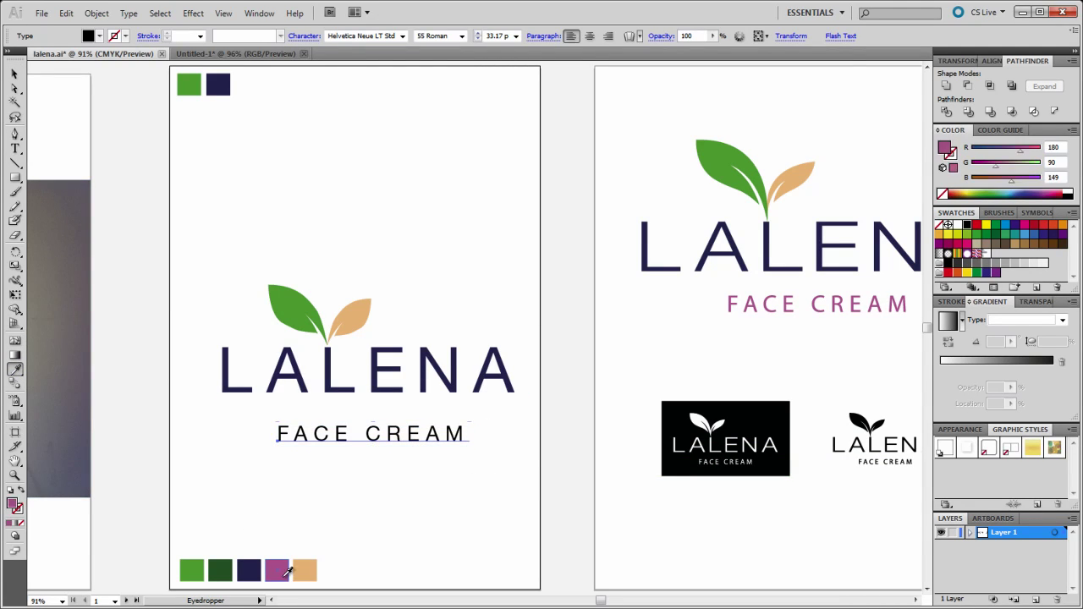
click(14, 74)
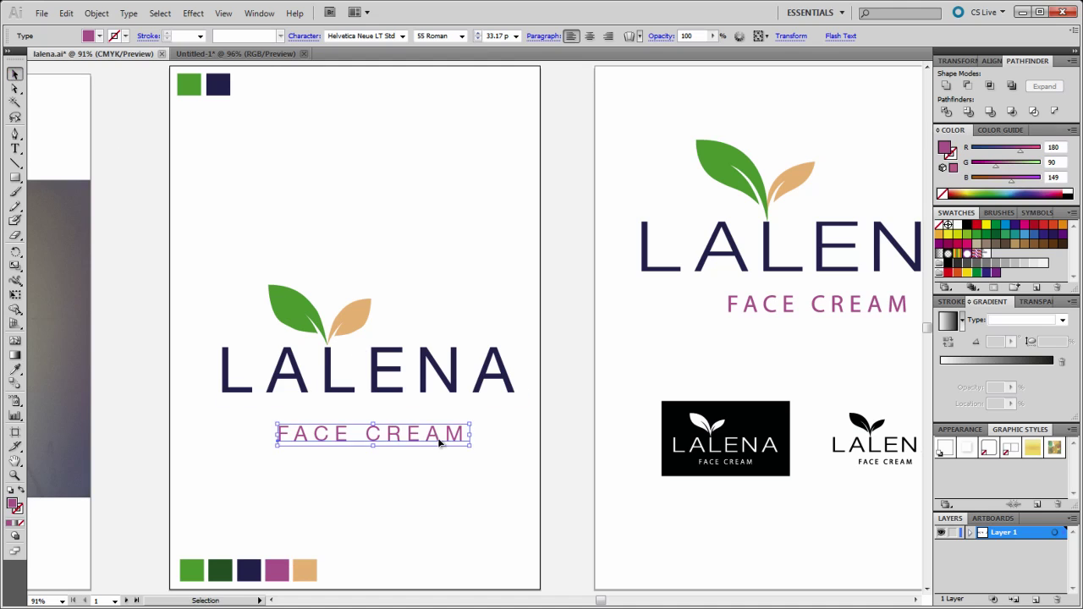
drag(438, 443, 429, 441)
click(478, 474)
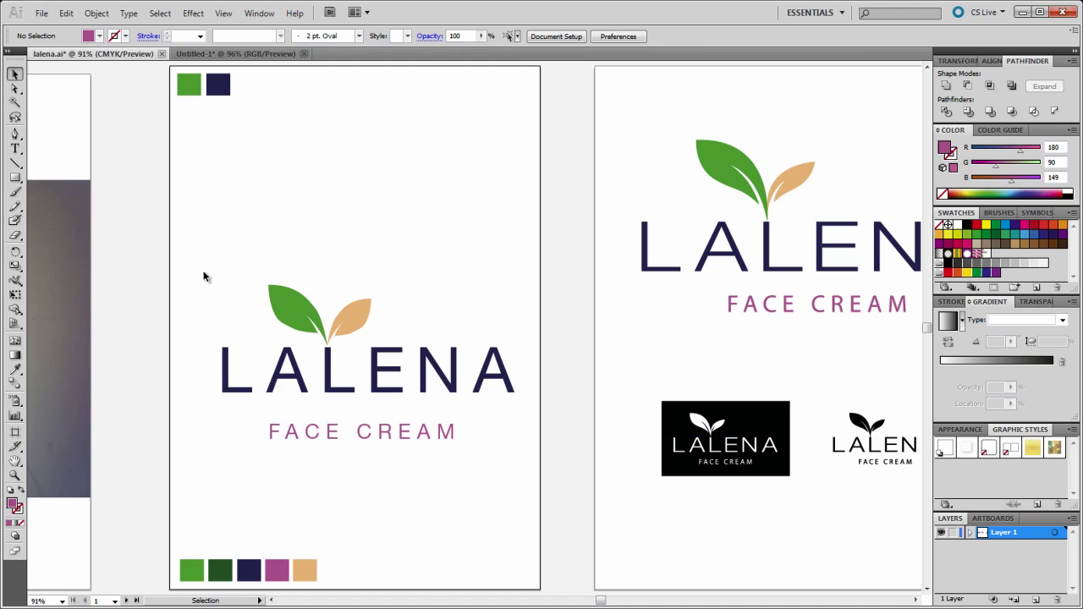
Group the leaves, LALENA and the FACE CREAM tagline together.
drag(204, 274, 503, 393)
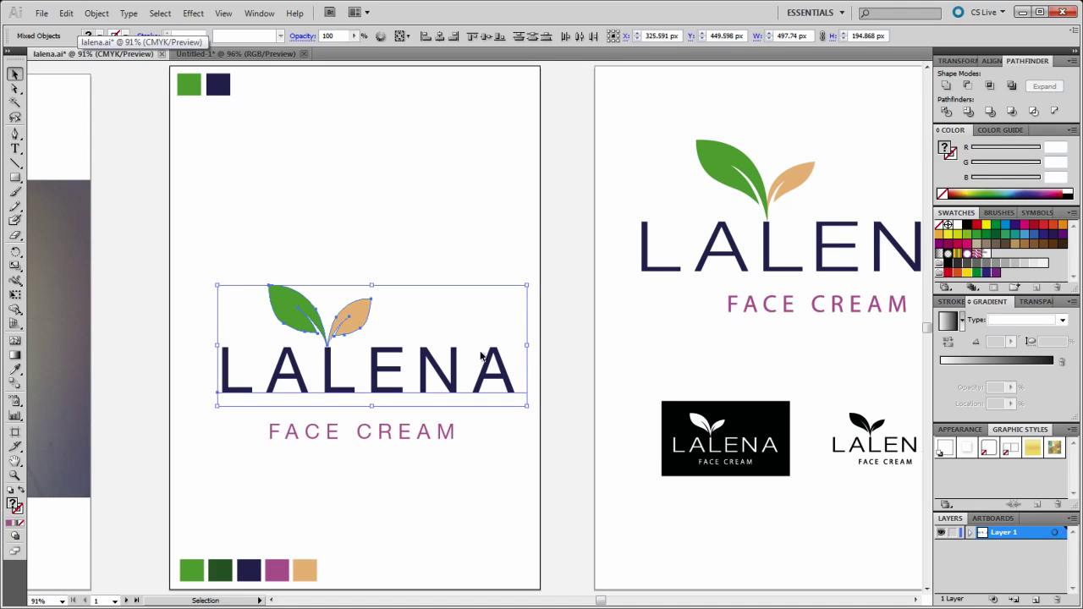
click(98, 14)
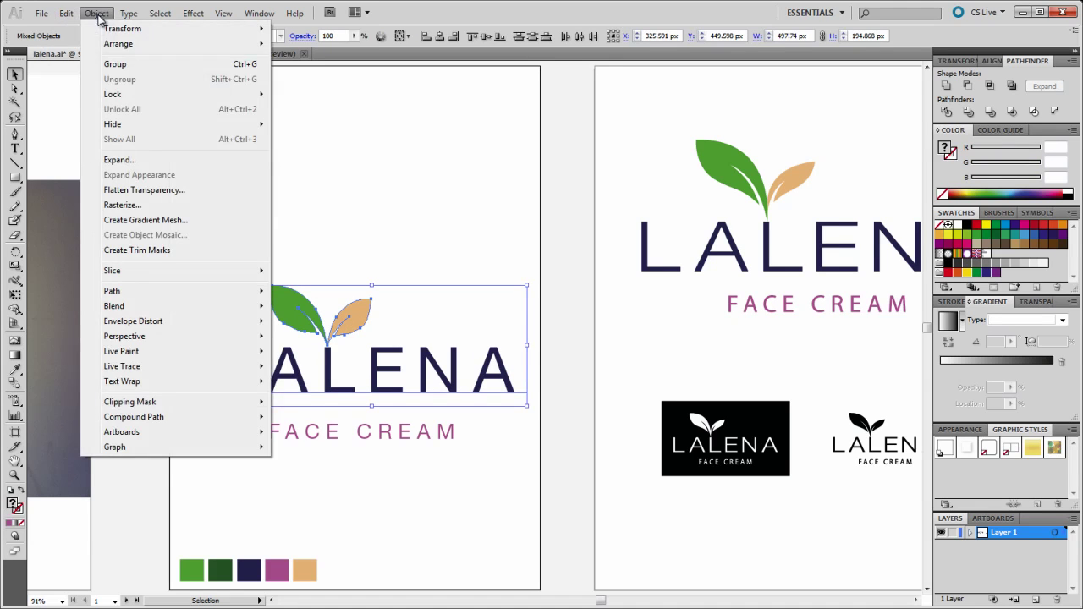
click(135, 67)
click(294, 266)
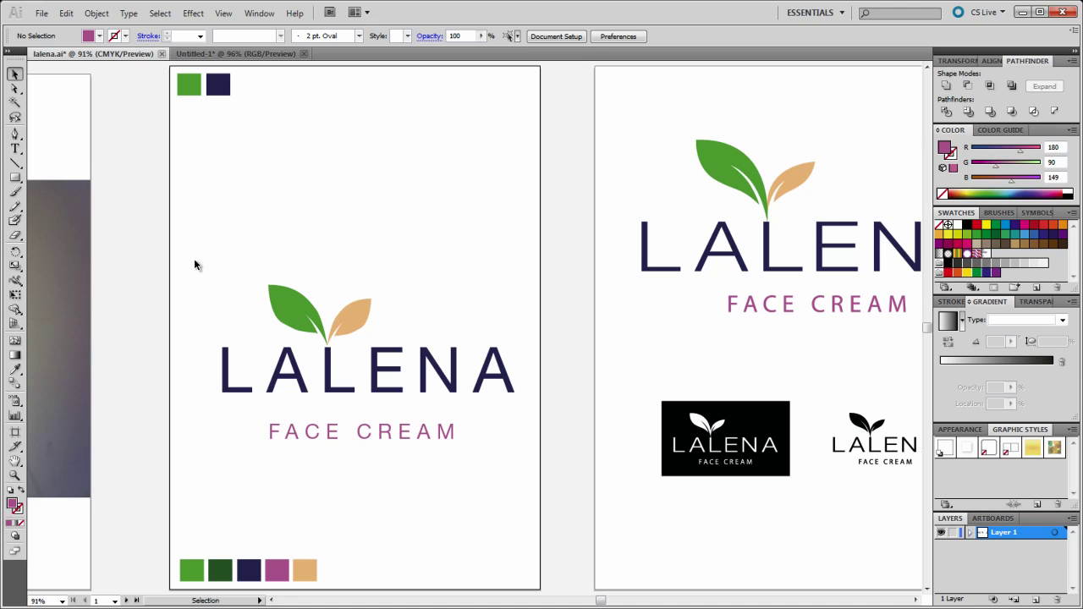
Align the logo parts to each other's horizontal centre.
mouse_move(195, 265)
mouse_down()
mouse_move(489, 437)
mouse_move(529, 484)
mouse_move(527, 471)
mouse_up()
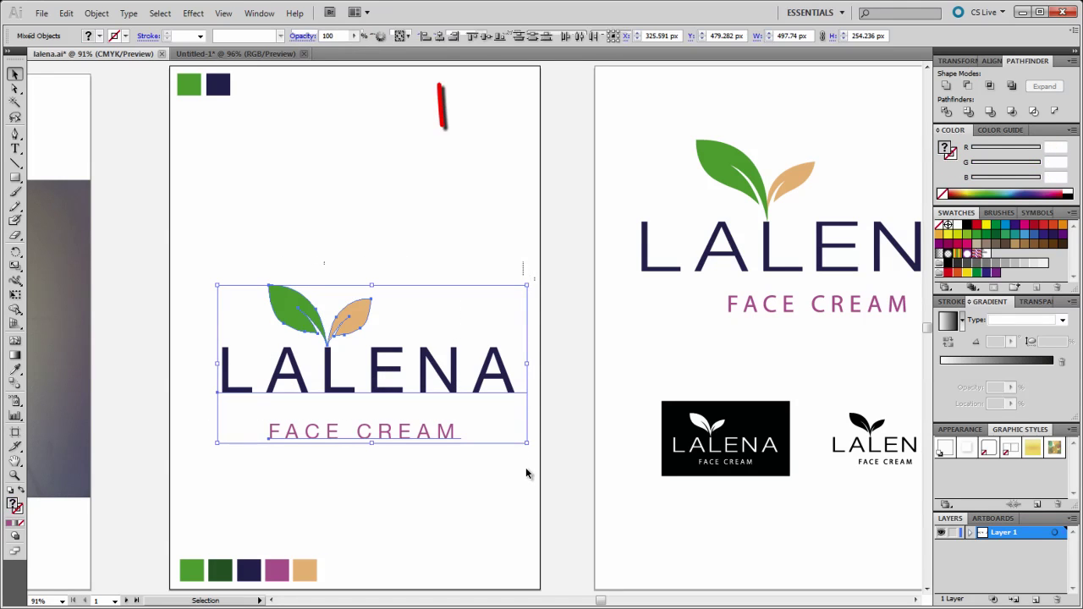
click(439, 38)
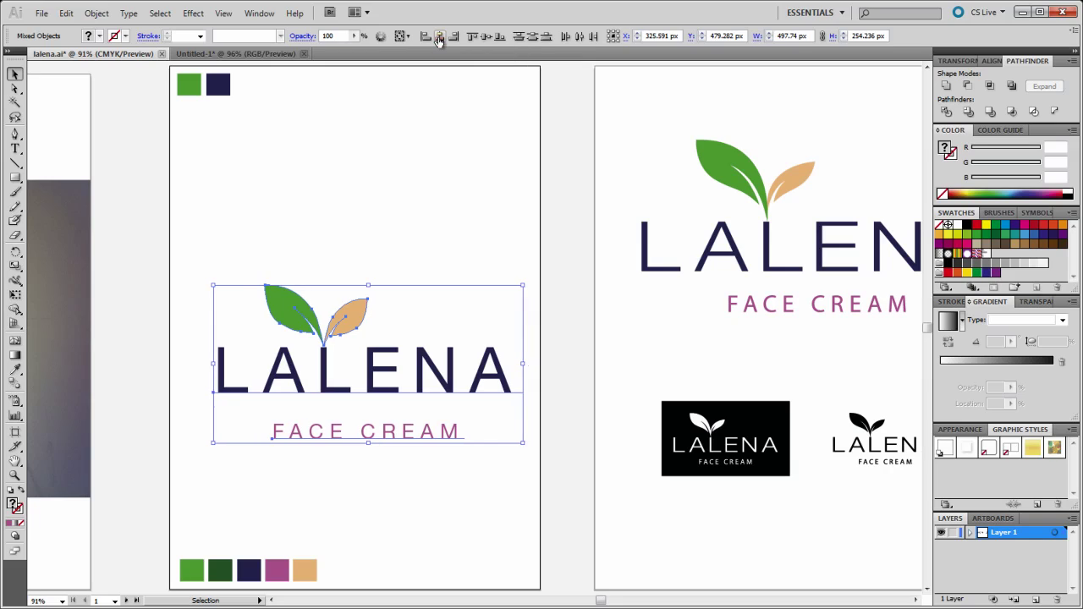
click(289, 286)
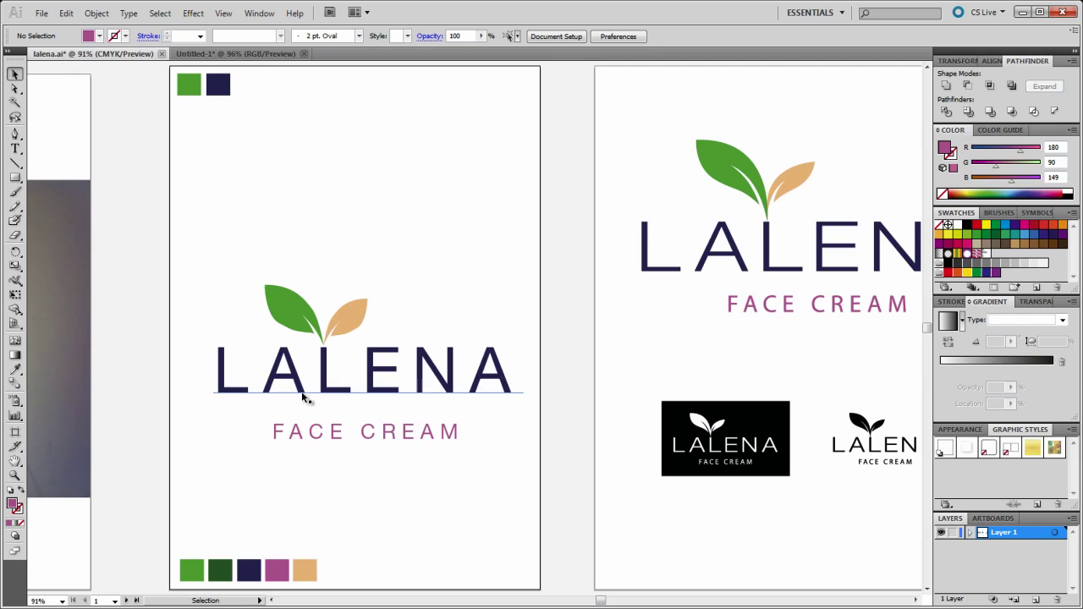
Convert the LALENA and FACE CREAM lettering to outlines.
drag(193, 266, 519, 459)
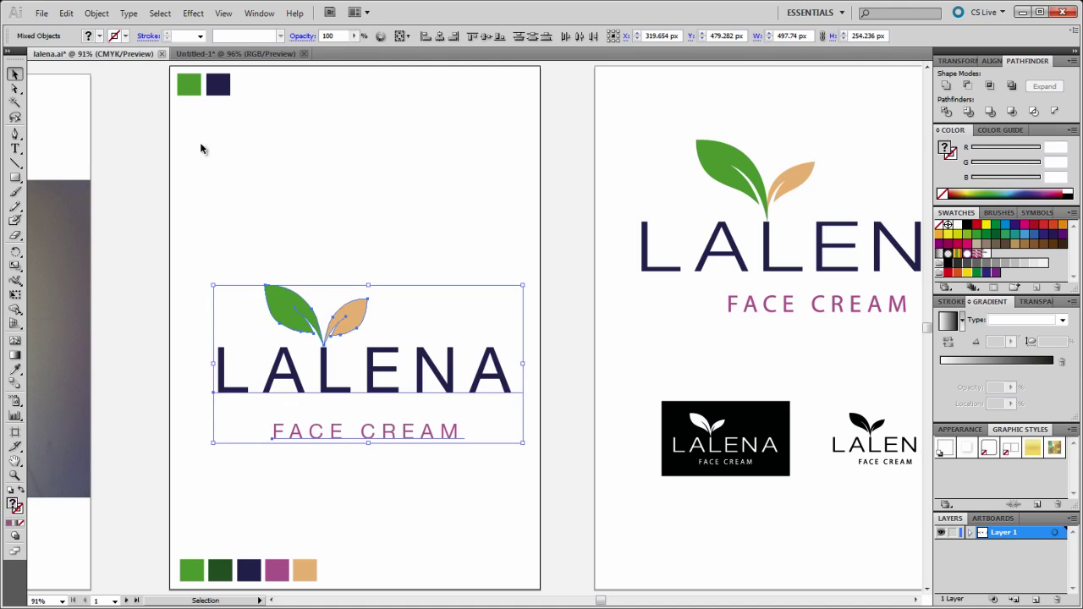
click(129, 14)
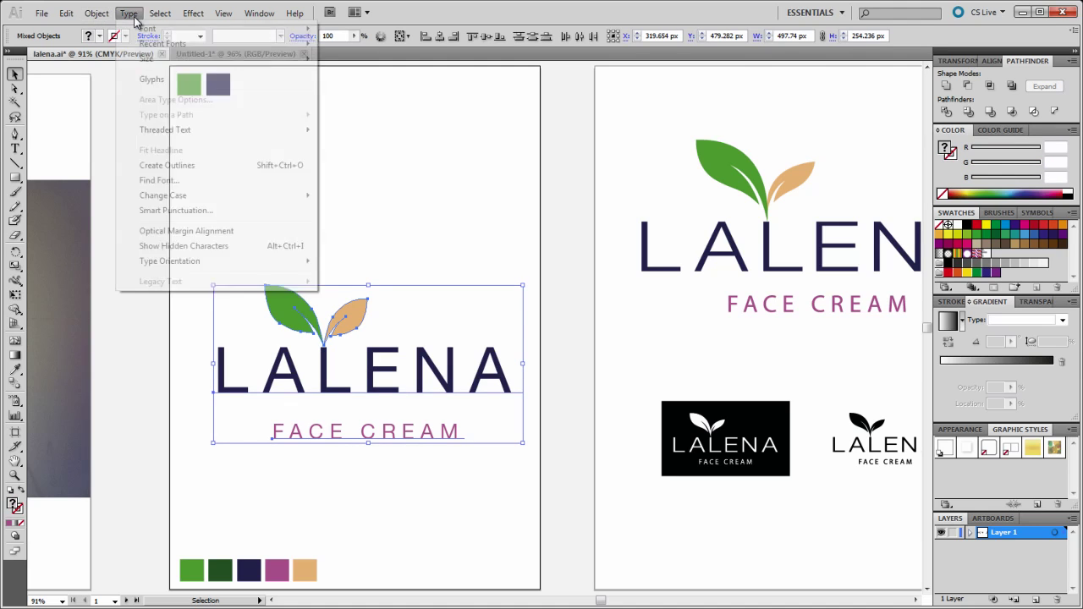
click(192, 167)
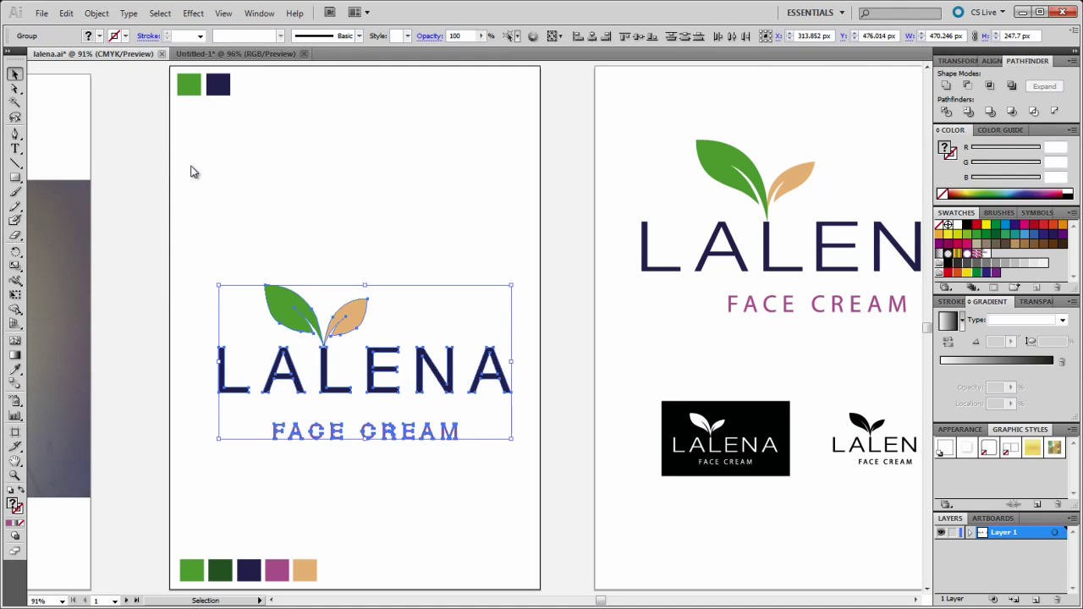
click(192, 172)
drag(598, 601, 625, 600)
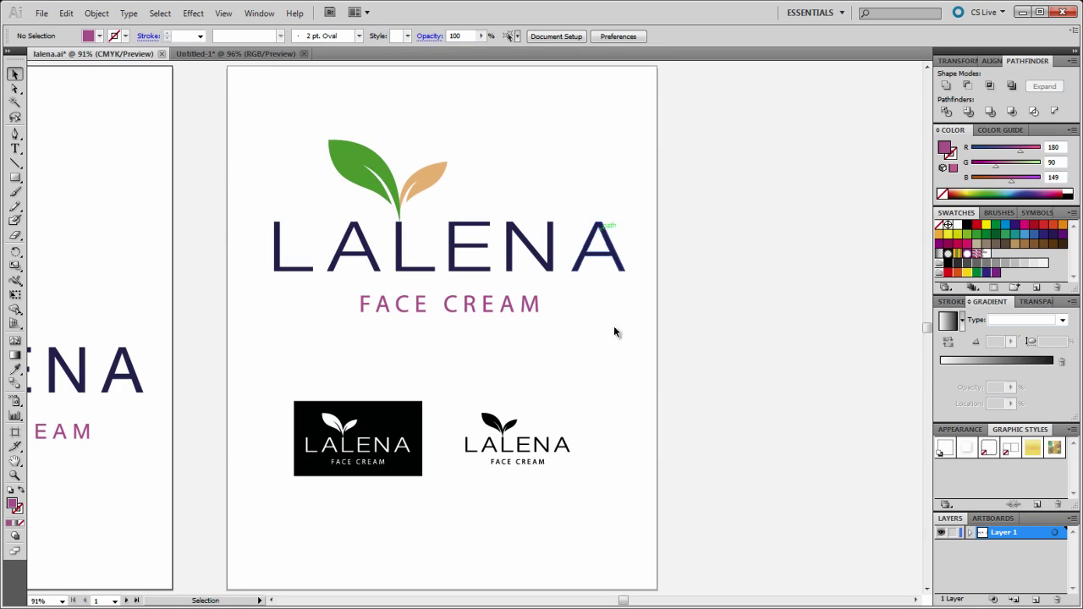